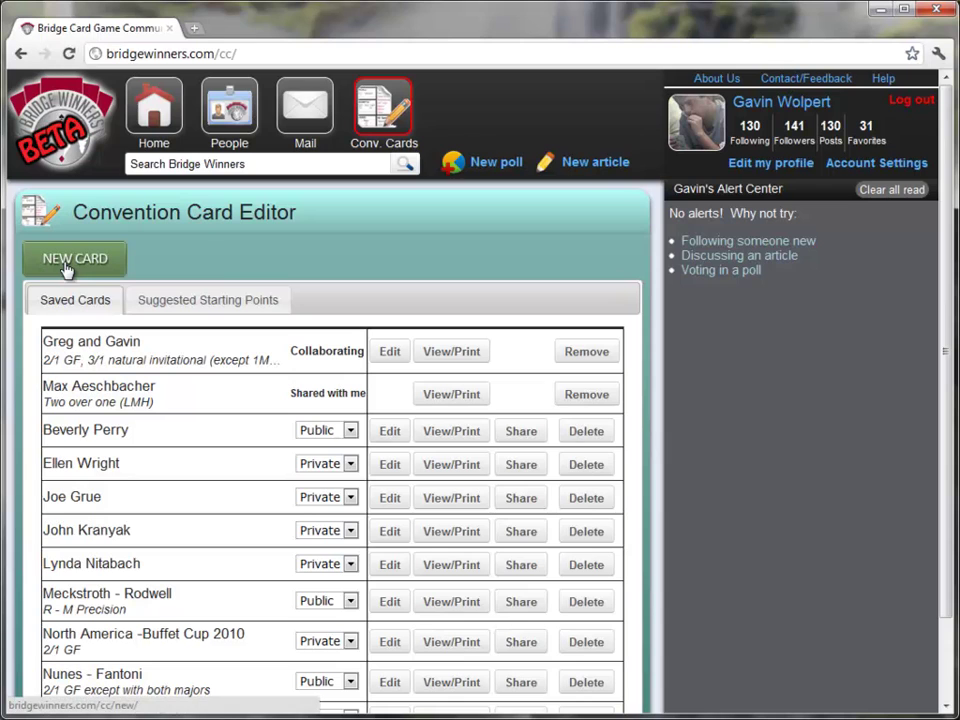
- Show the suggested starting-point templates, including Bridge Winners Standard / Eastern Scientific
left_click(204, 309)
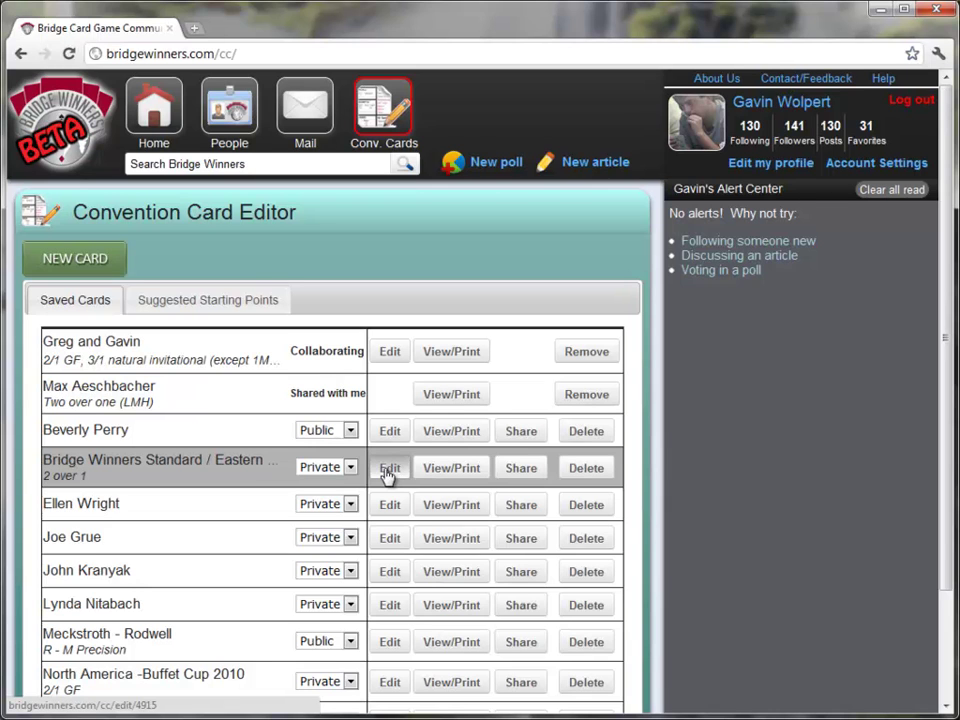
- Open the copied template card for editing and rename it to the player's name
left_click(388, 470)
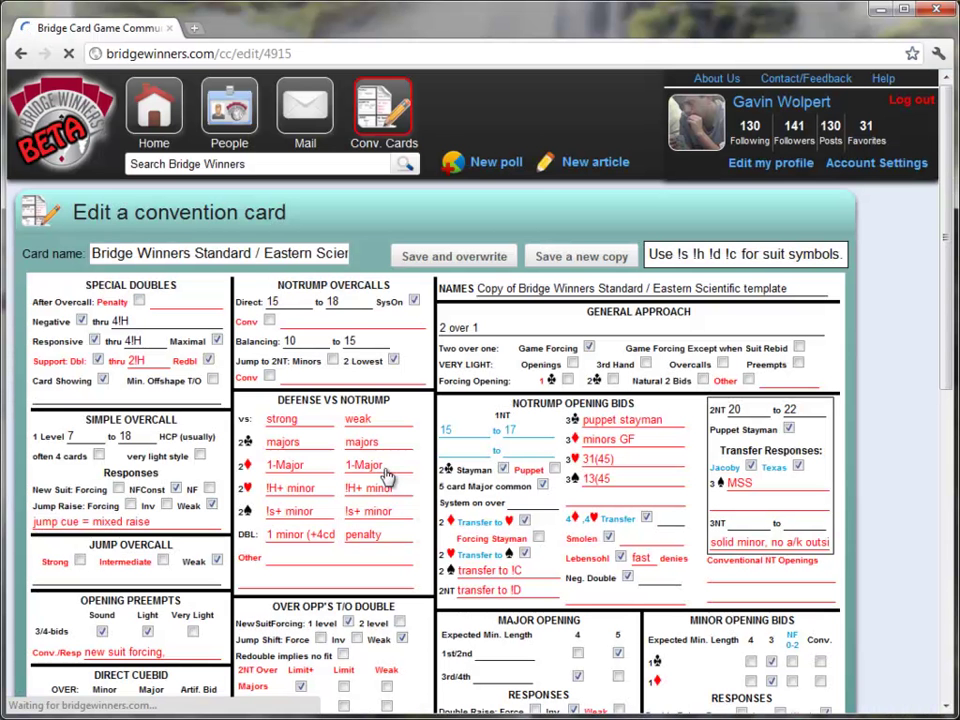
double_click(242, 253)
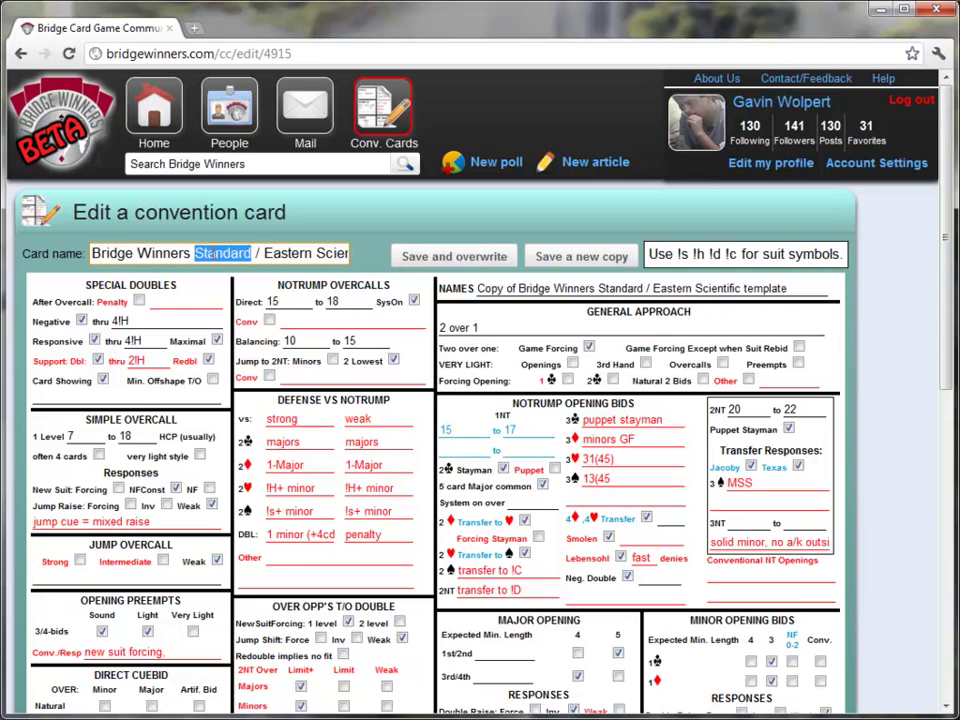
left_click(92, 253)
left_click_drag(92, 253, 440, 258)
key("BackSpace")
type("J")
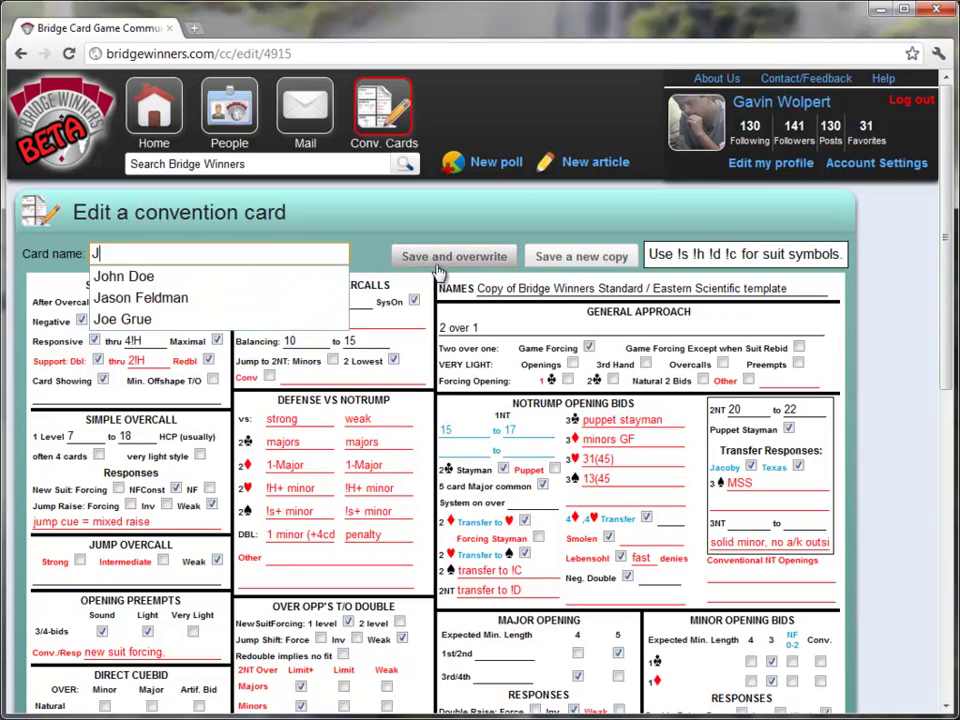
type("ason Feldman")
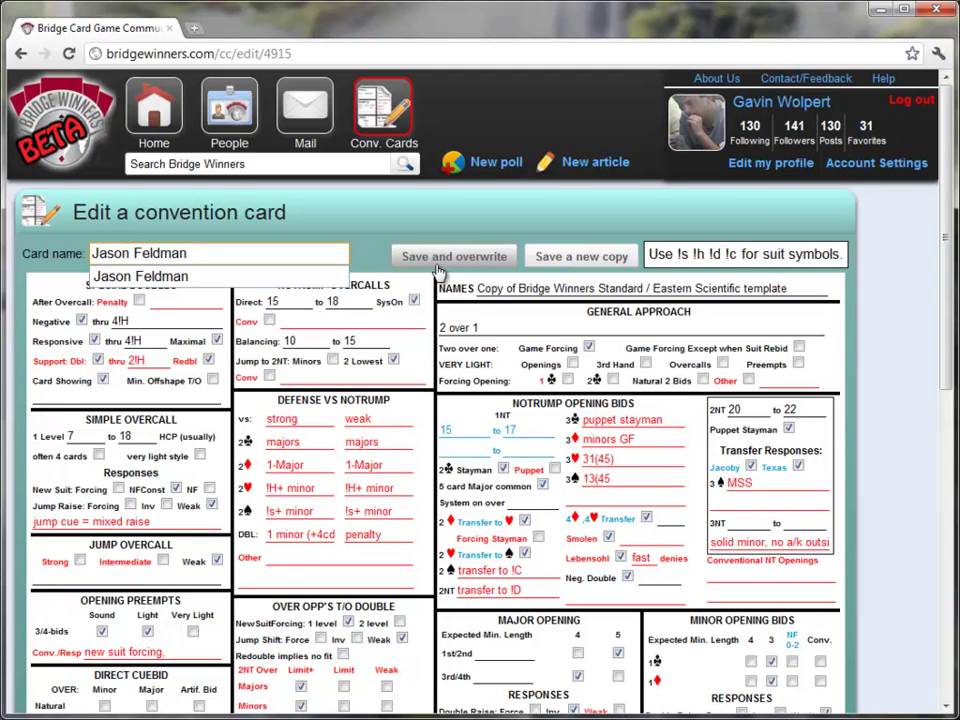
left_click(484, 288)
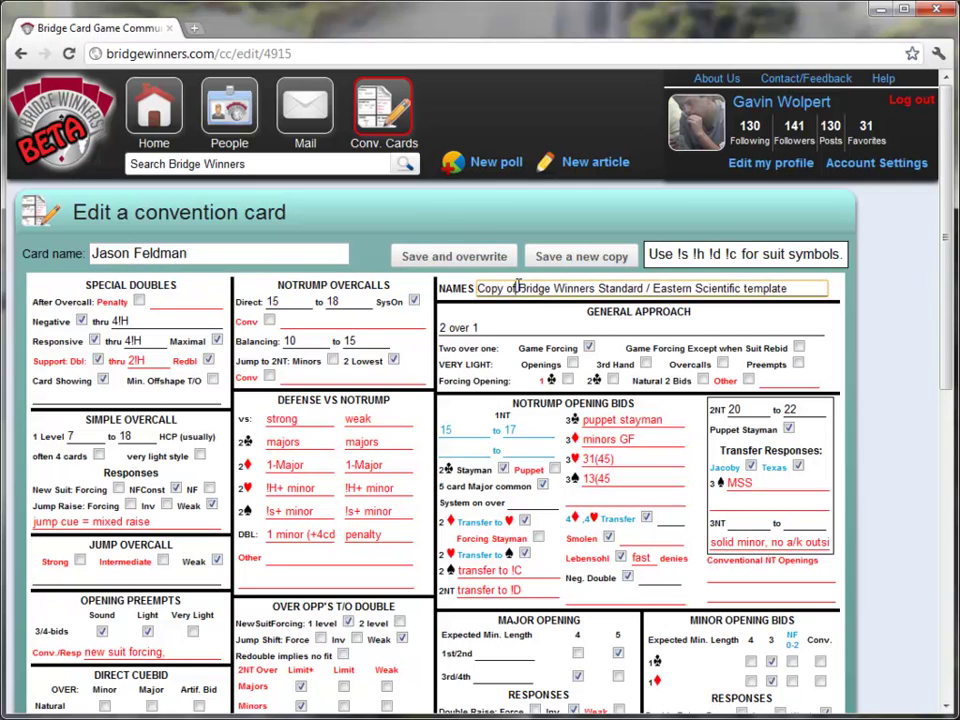
key("ctrl+a")
left_click(195, 253)
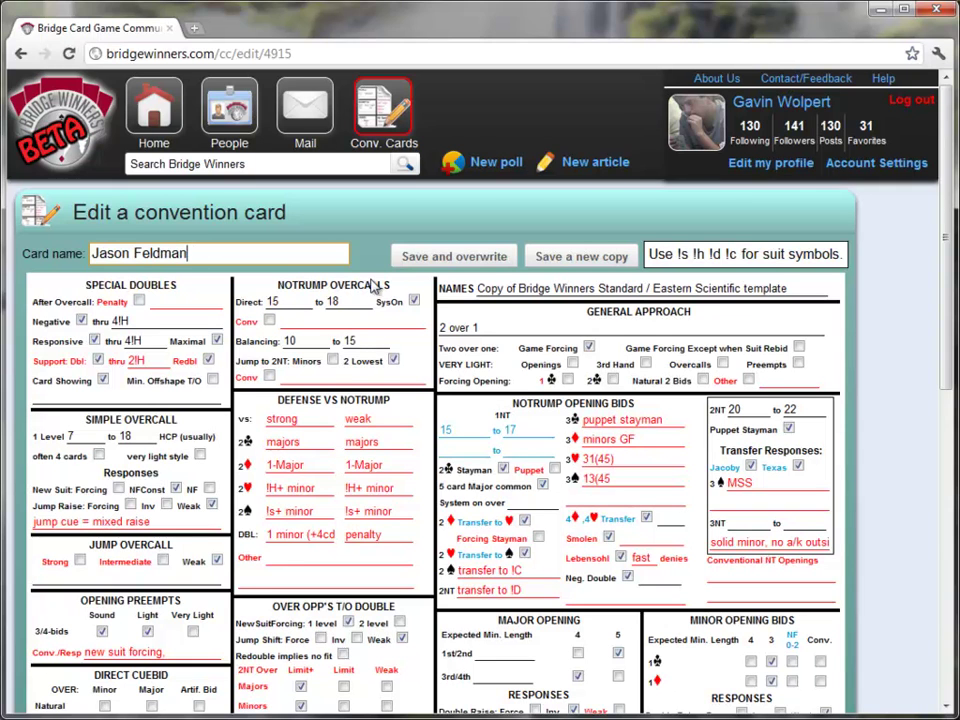
- Replace the NAMES line with both partners' names, separated by a dash
triple_click(648, 288)
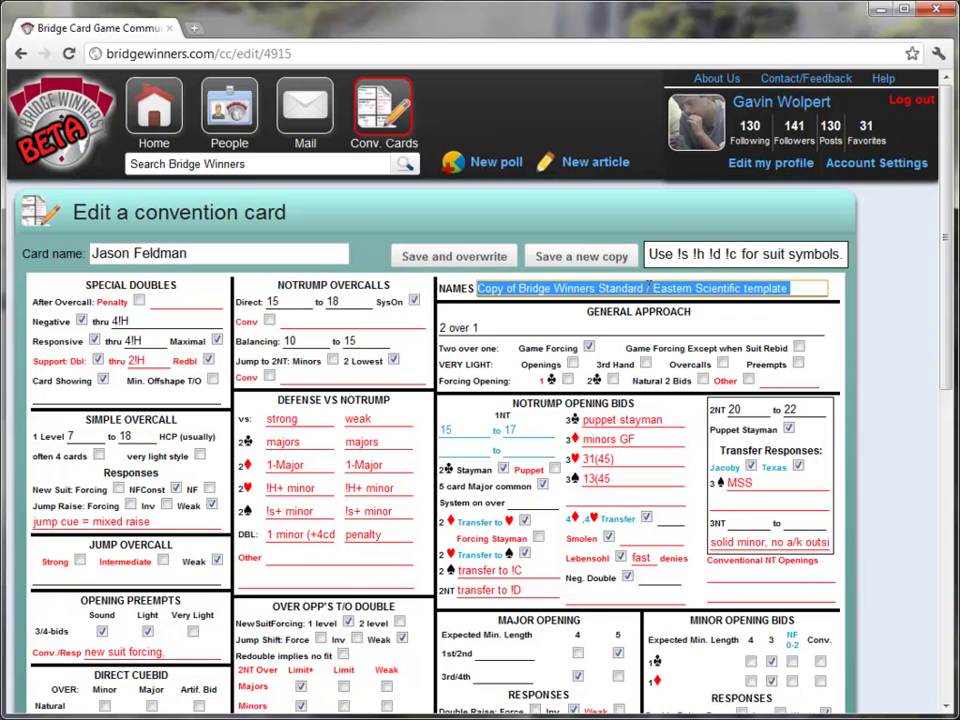
type("Jaso")
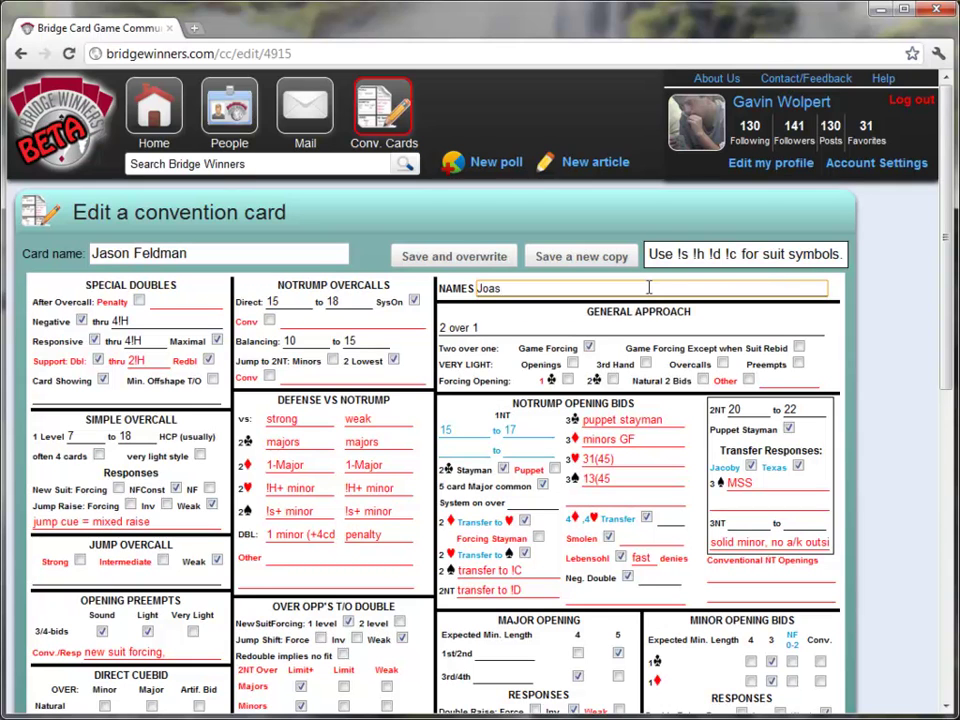
key("BackSpace")
key("BackSpace")
type("son Feldma")
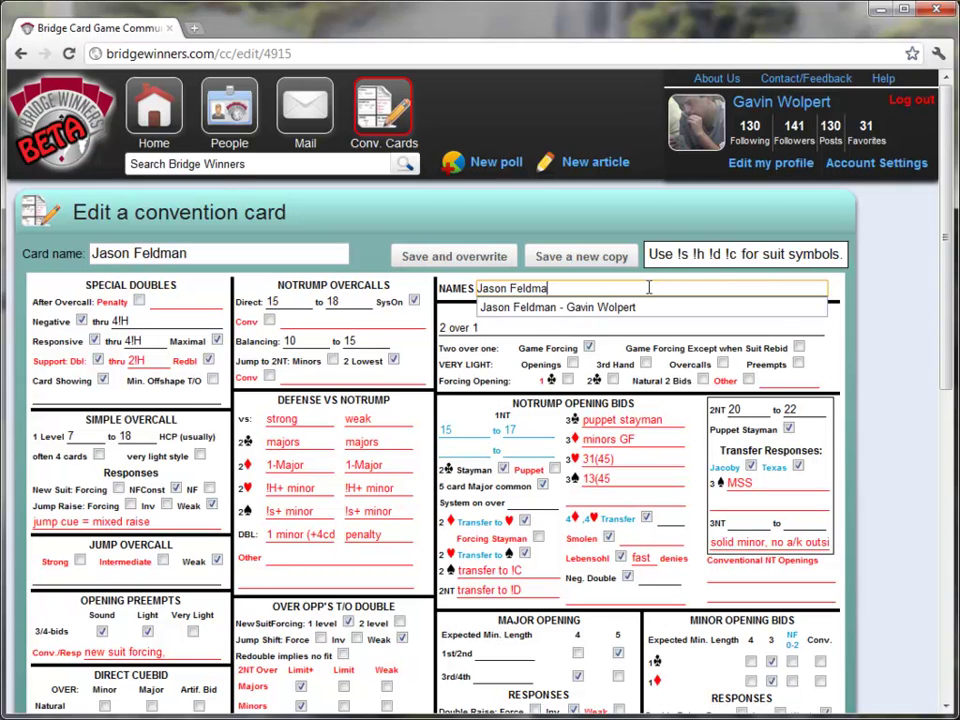
type("n - Gavin Wolpert")
left_click(639, 306)
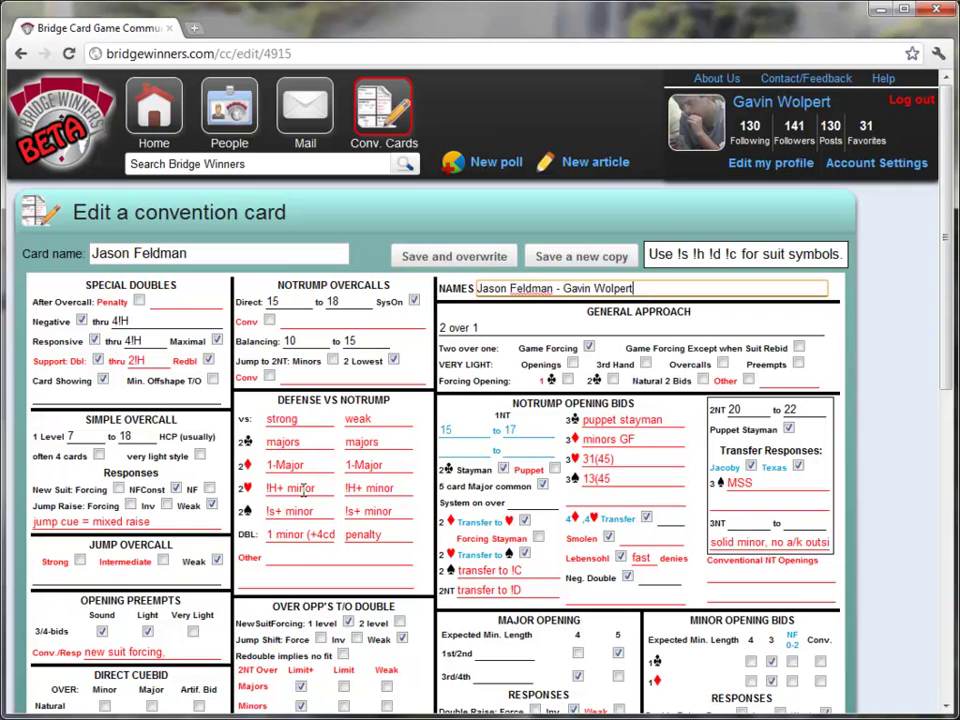
double_click(272, 489)
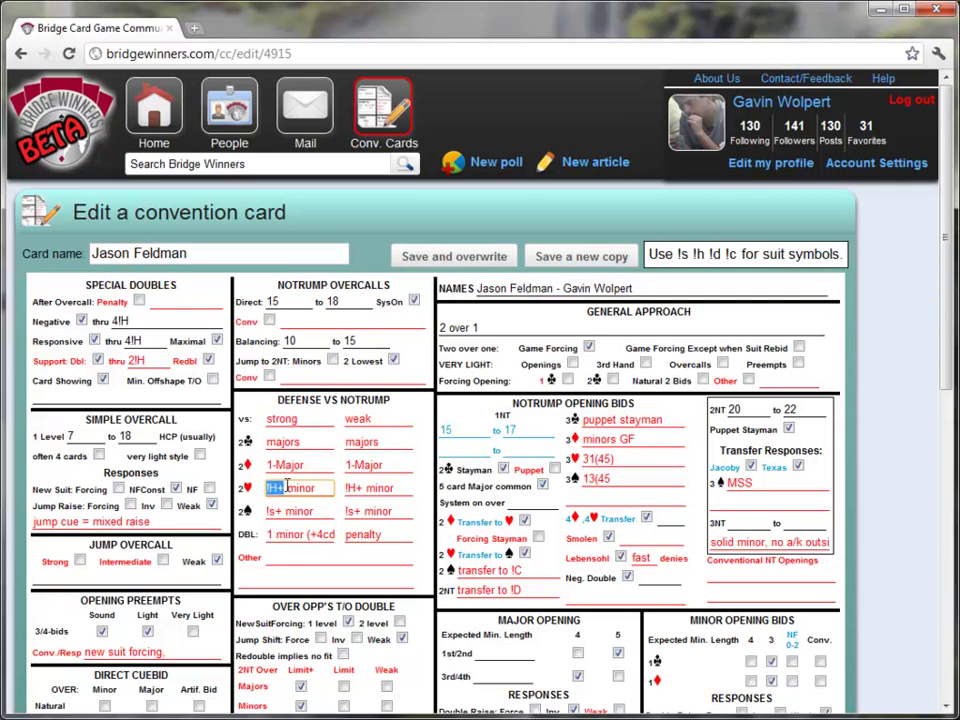
left_click(400, 511)
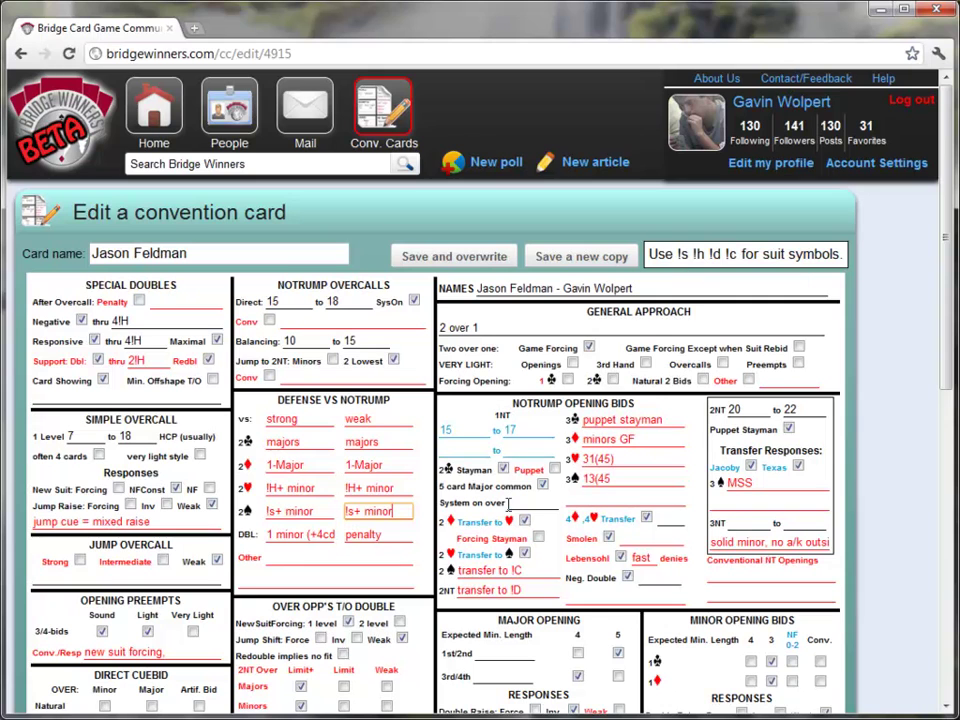
left_click(515, 568)
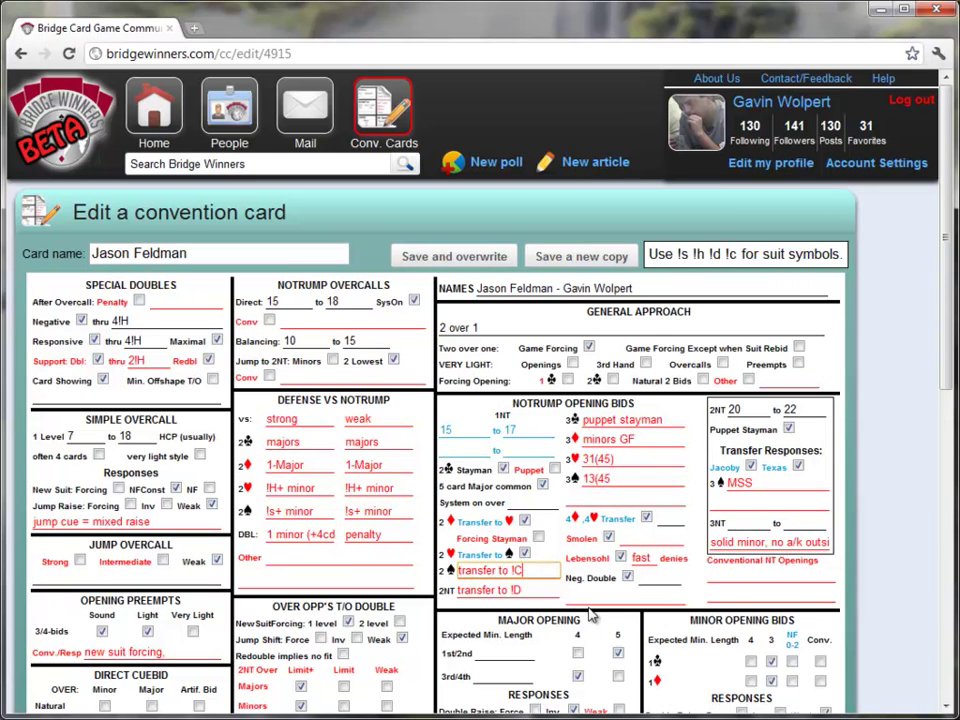
right_click(590, 600)
left_click(593, 594)
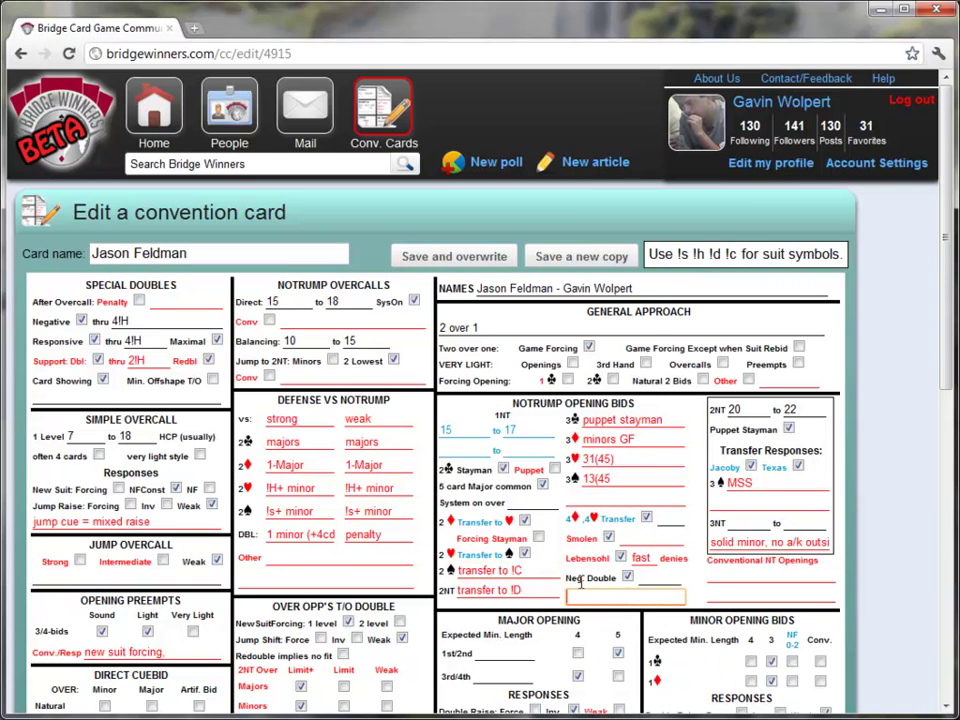
scroll(585, 594, "down", 1)
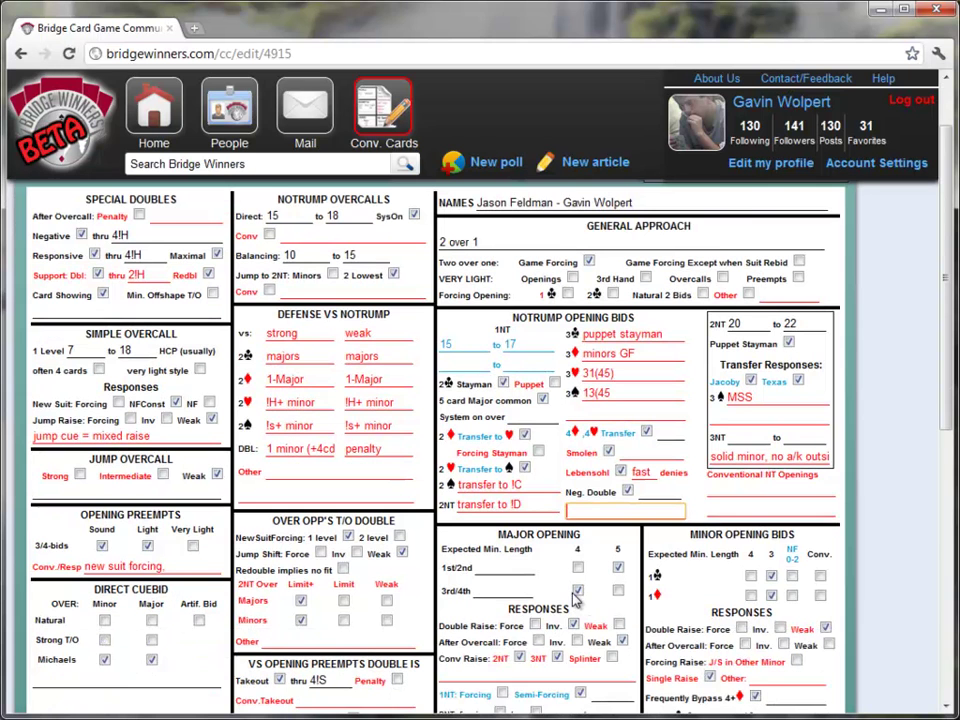
scroll(576, 594, "up", 1)
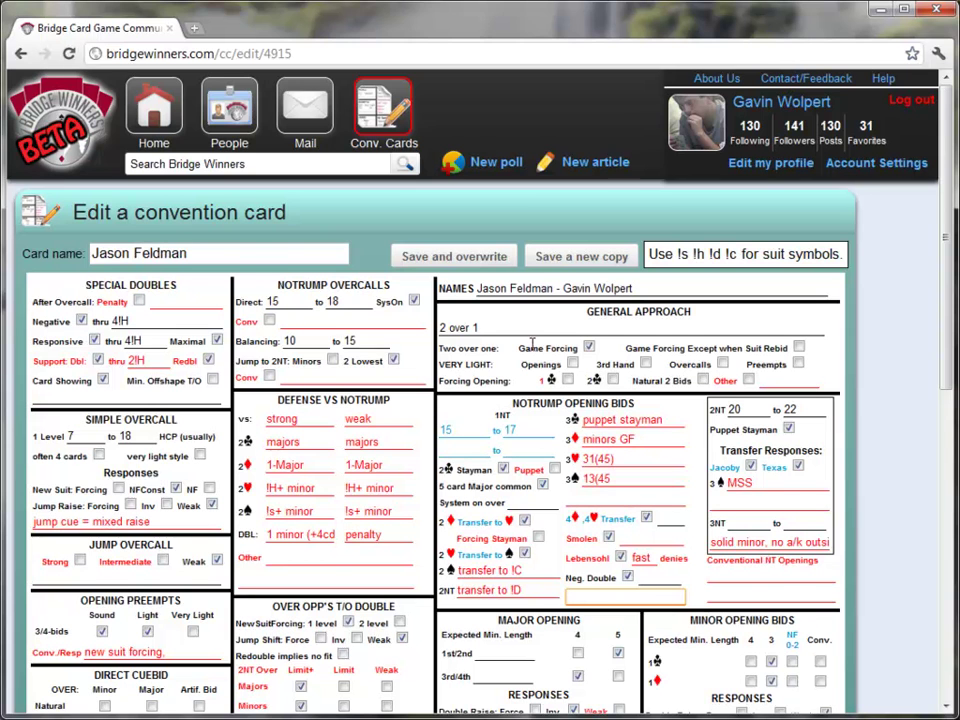
- Add Unusual vs Unusual under Other Conventional Calls
scroll(578, 552, "down", 1)
scroll(677, 600, "down", 2)
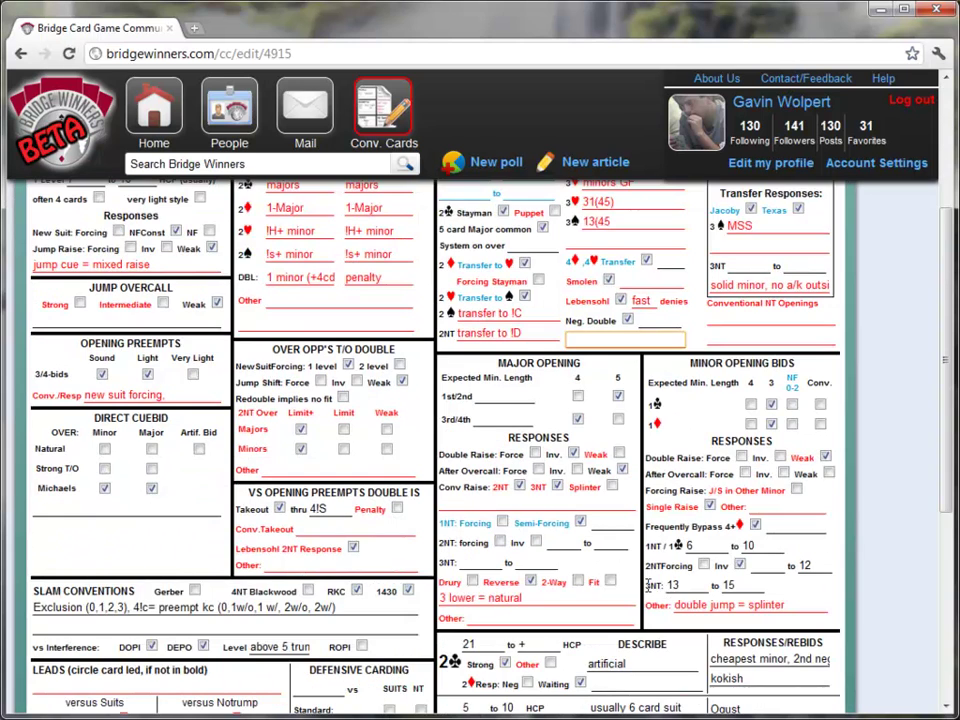
scroll(677, 600, "down", 2)
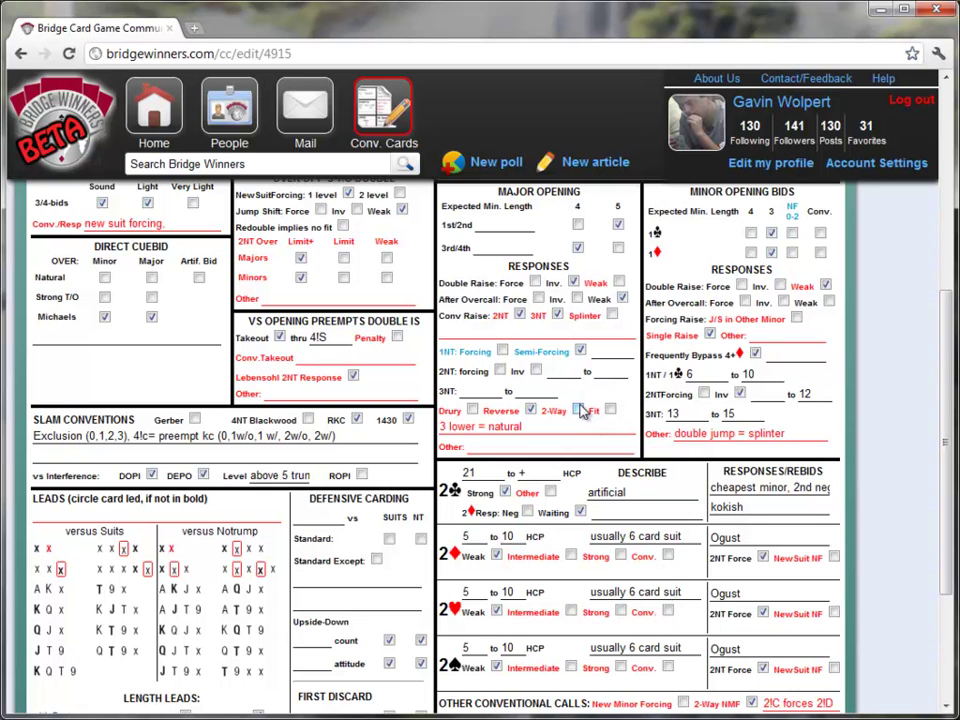
scroll(620, 460, "down", 1)
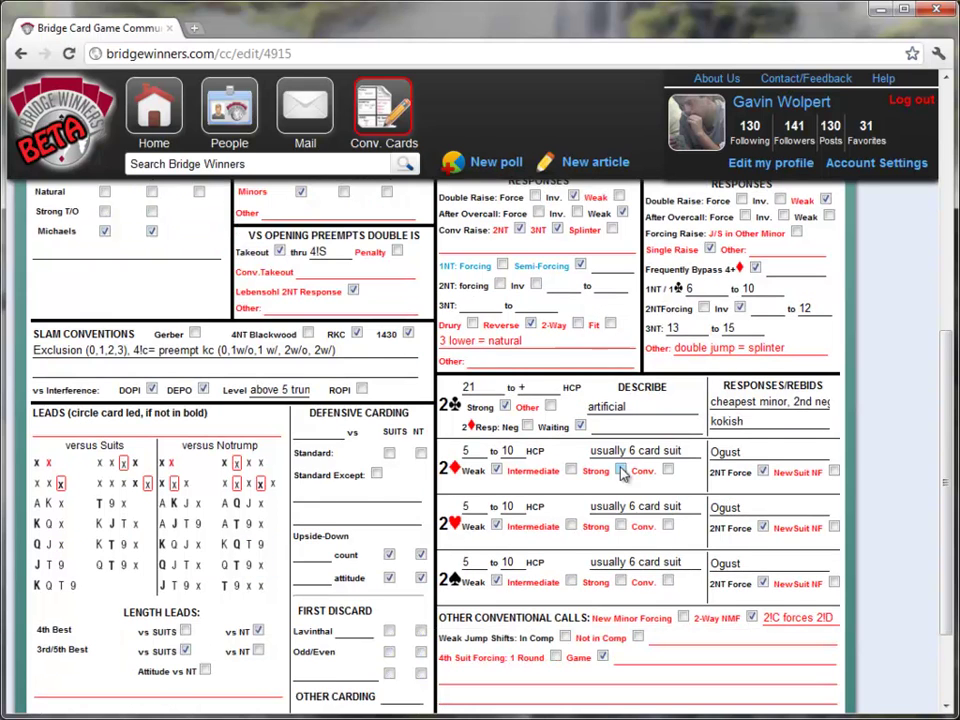
scroll(621, 473, "down", 1)
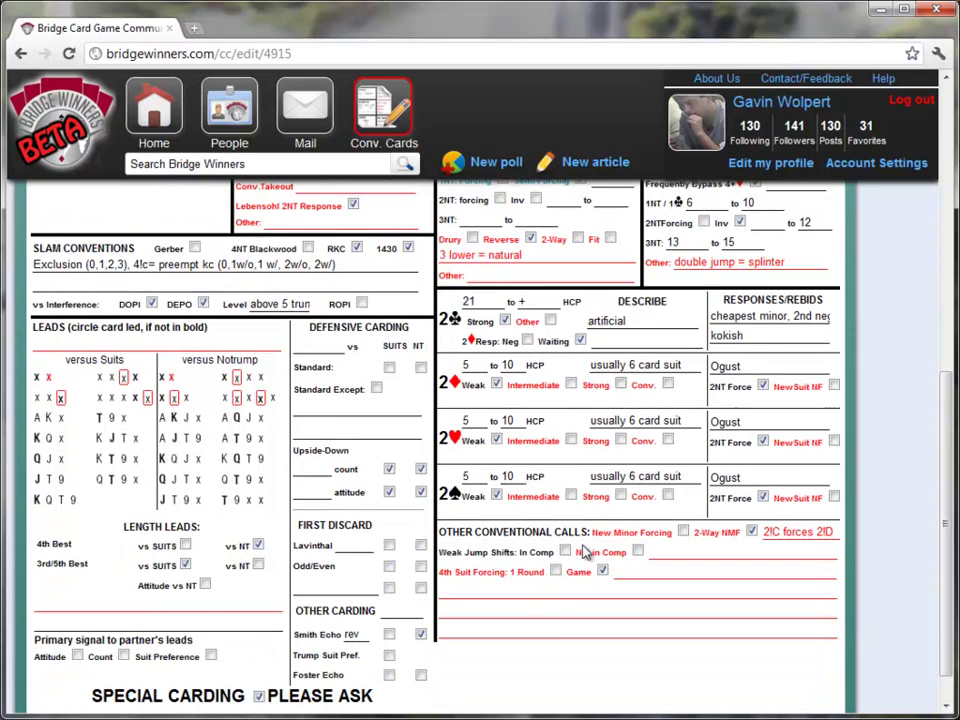
left_click(543, 590)
type("Unusual")
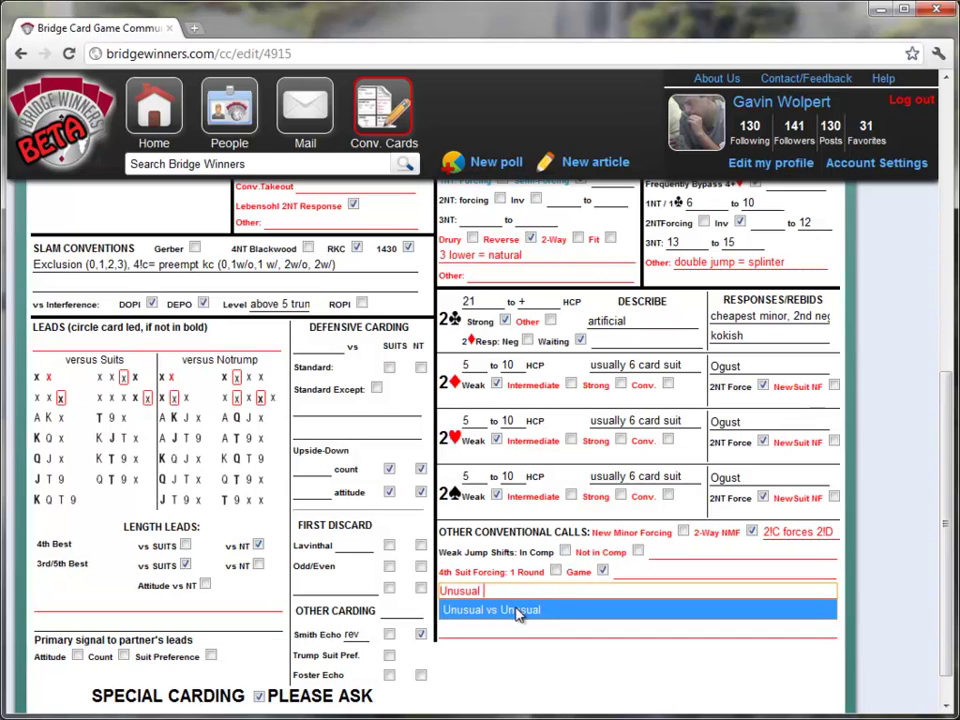
left_click(516, 610)
- Mark the ace as the opening lead versus suits and versus notrump
scroll(522, 607, "up", 10)
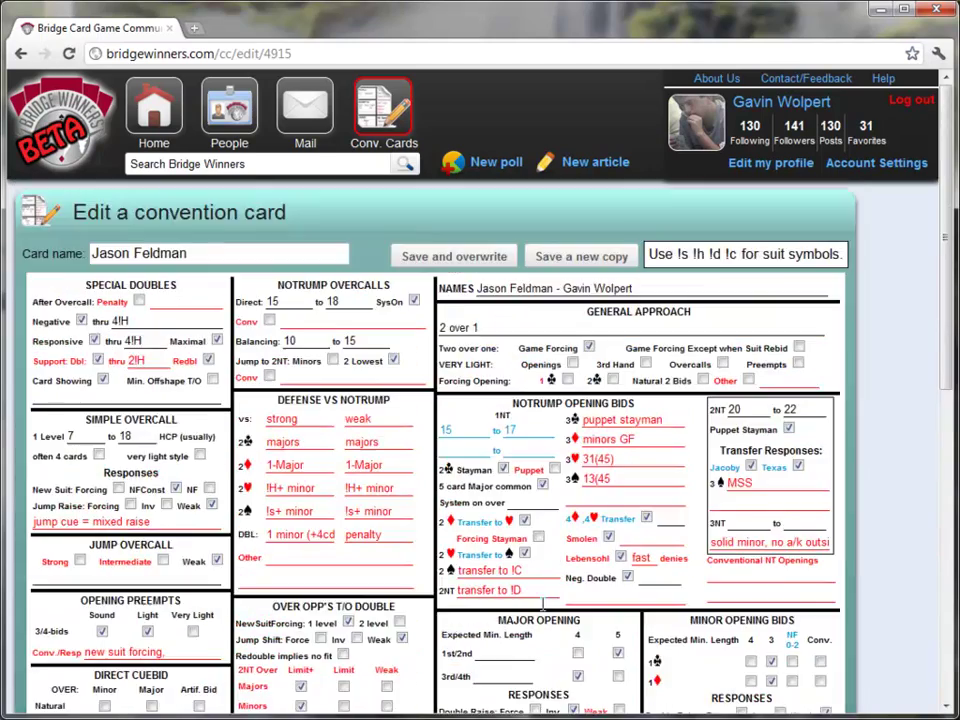
scroll(393, 583, "down", 5)
scroll(257, 561, "down", 1)
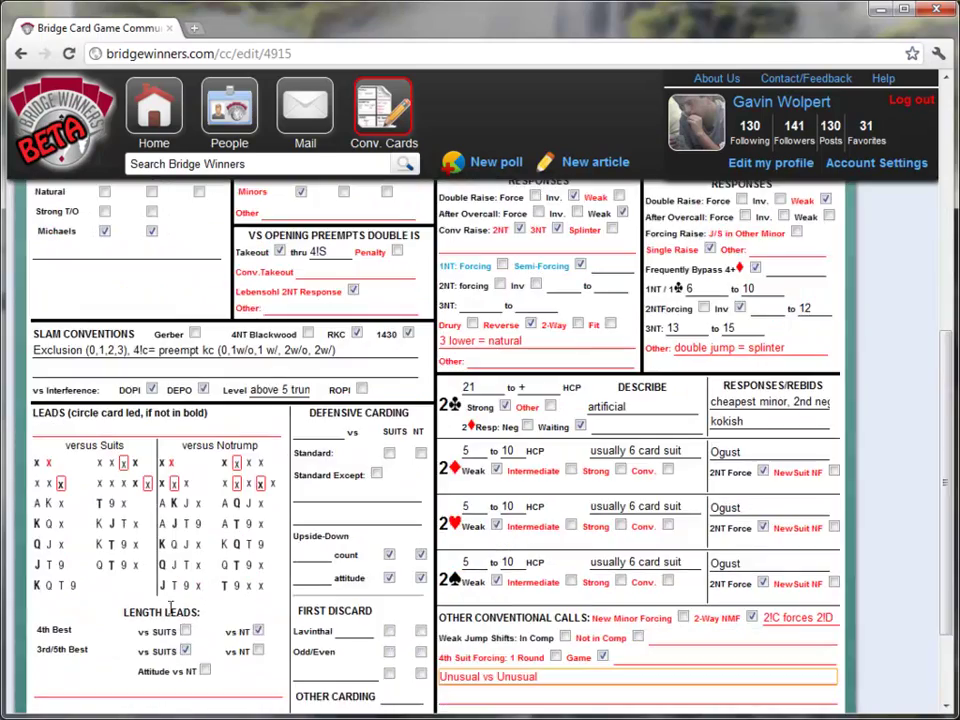
left_click(37, 503)
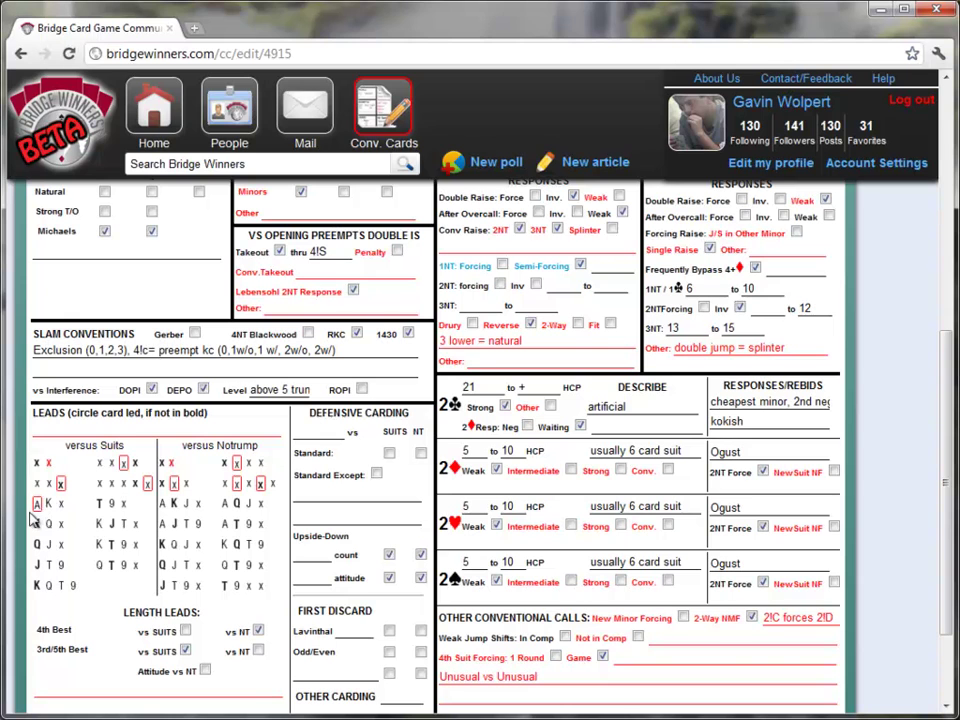
double_click(161, 504)
scroll(213, 462, "up", 2)
scroll(213, 462, "up", 4)
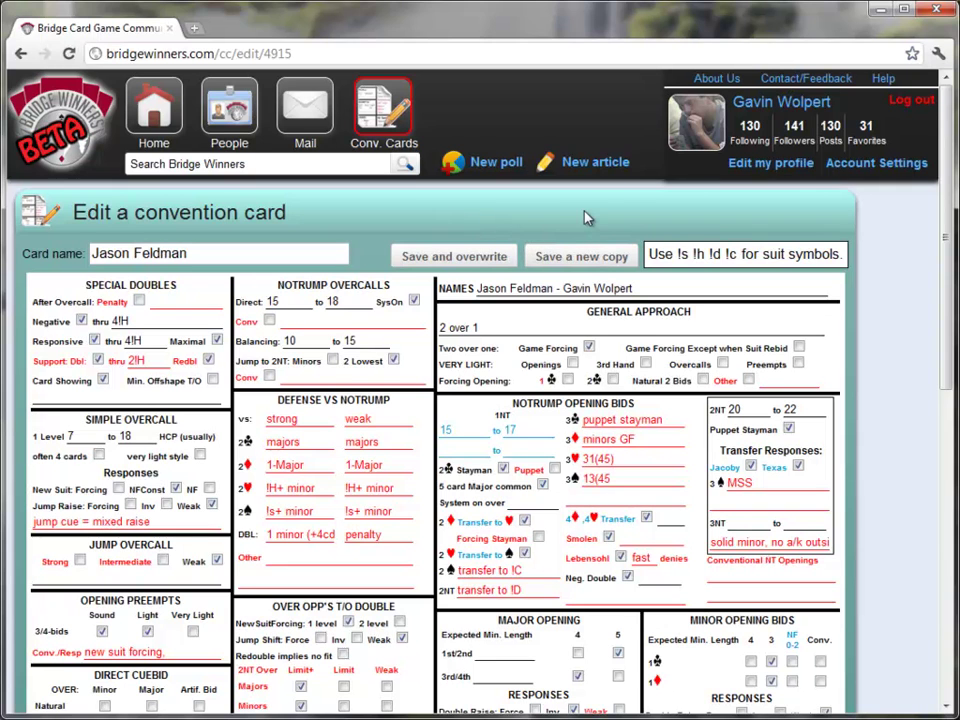
- Save the edits, overwriting the copied card
left_click(456, 258)
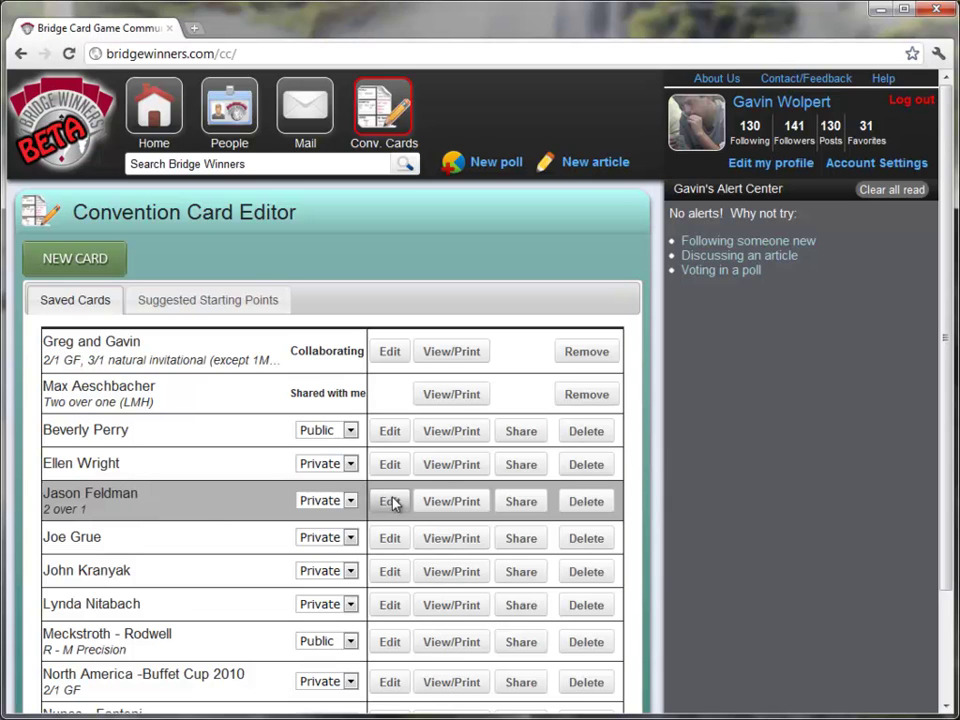
- Share the 2 over 1 card, adding the partner as a collaborator
left_click(521, 502)
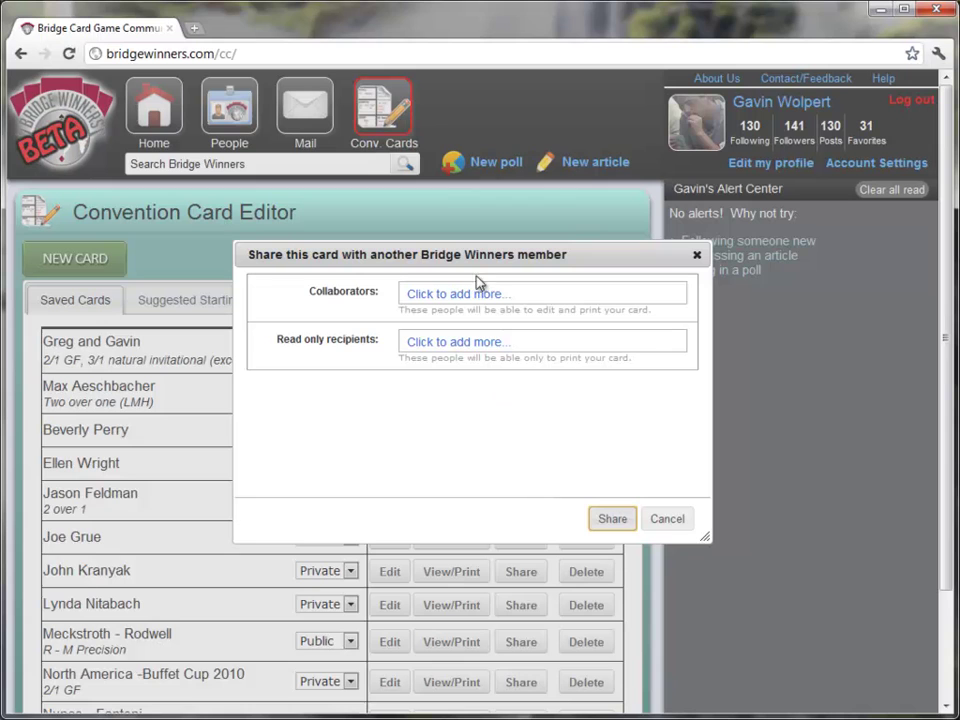
left_click(494, 300)
type("jason")
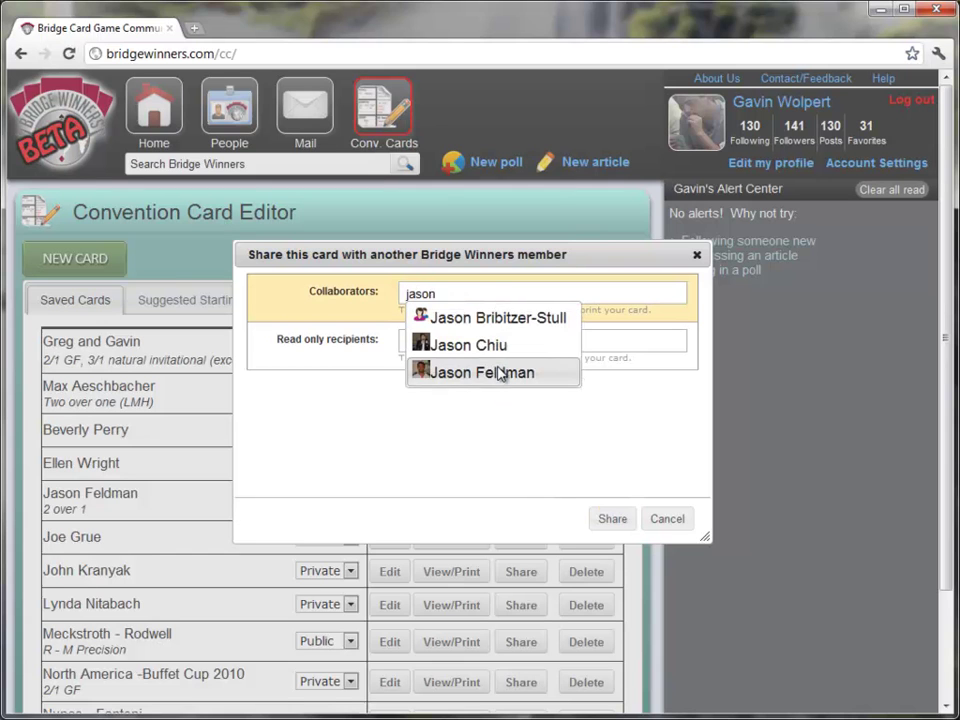
left_click(499, 373)
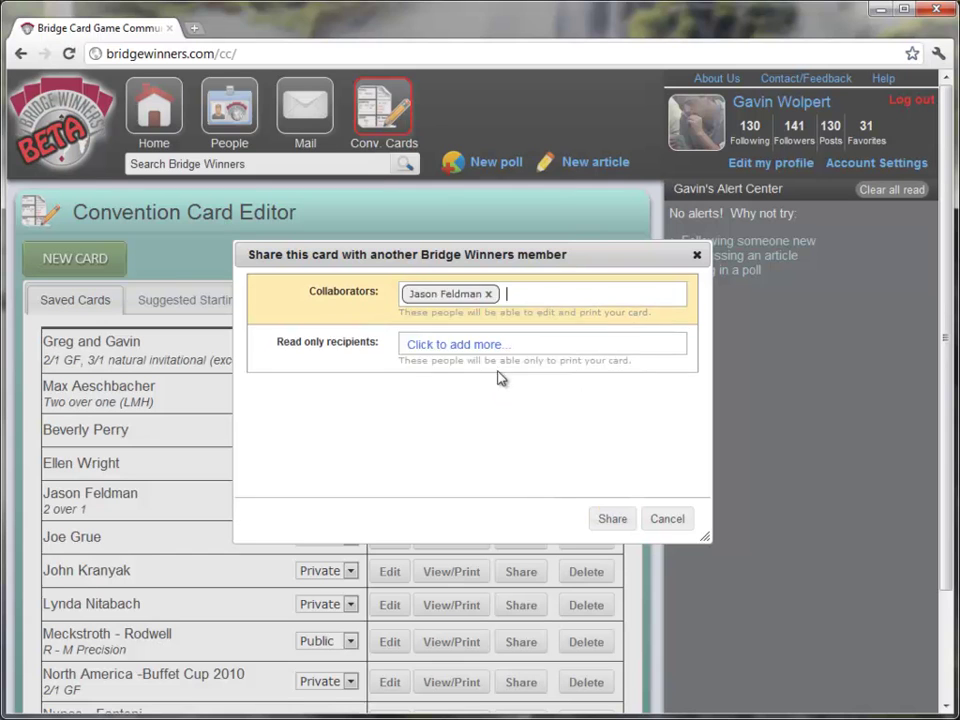
left_click(618, 520)
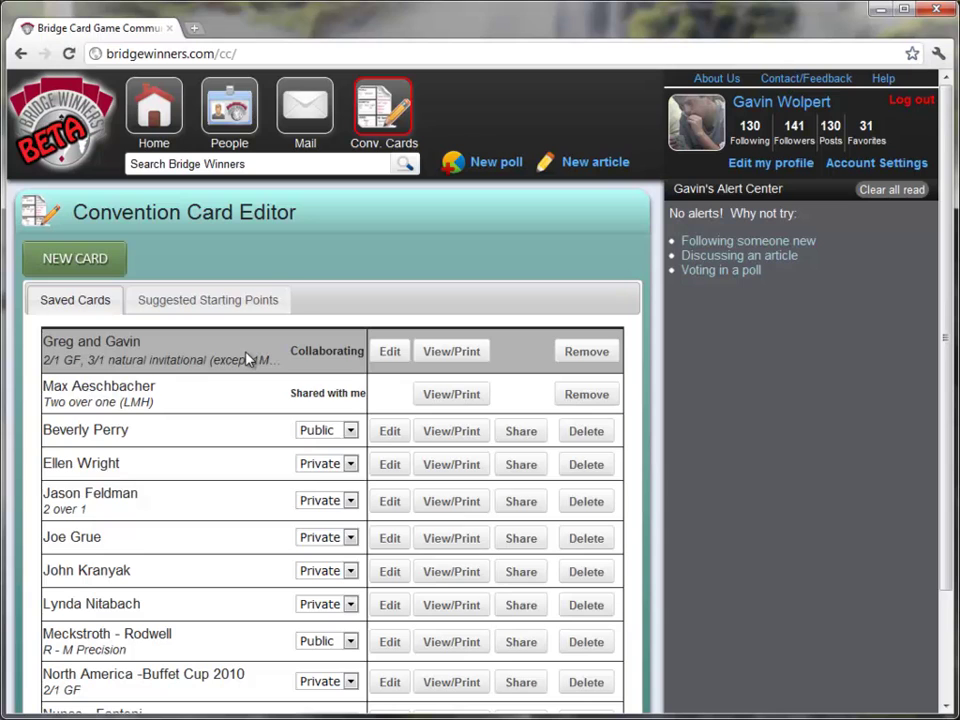
- Share the 2 over 1 card read-only with one member, dropping an accidental second recipient
left_click(515, 508)
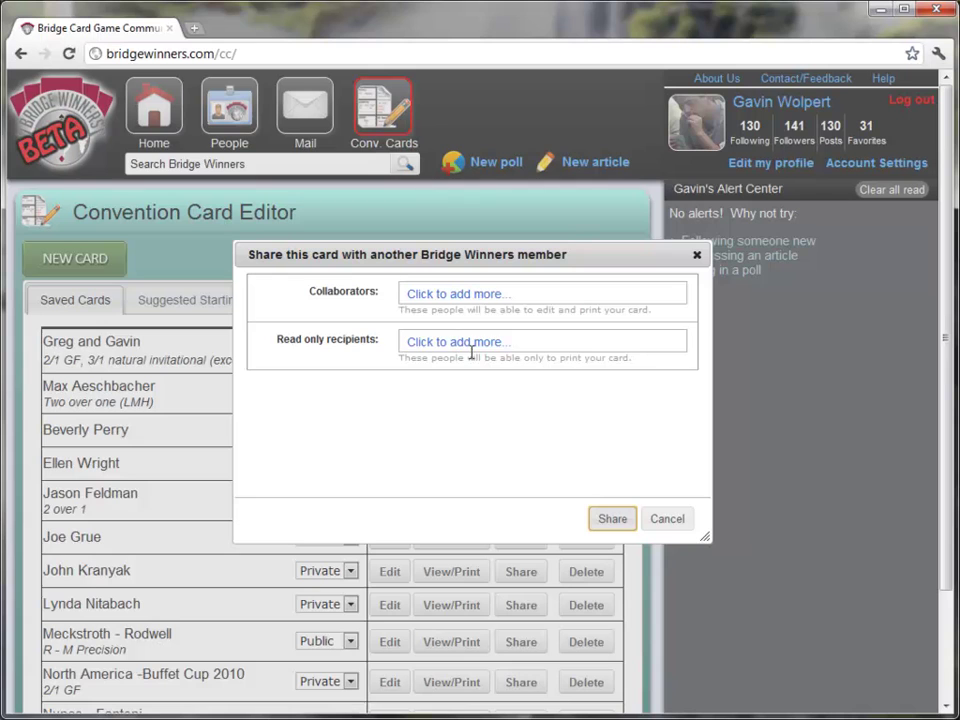
left_click(471, 353)
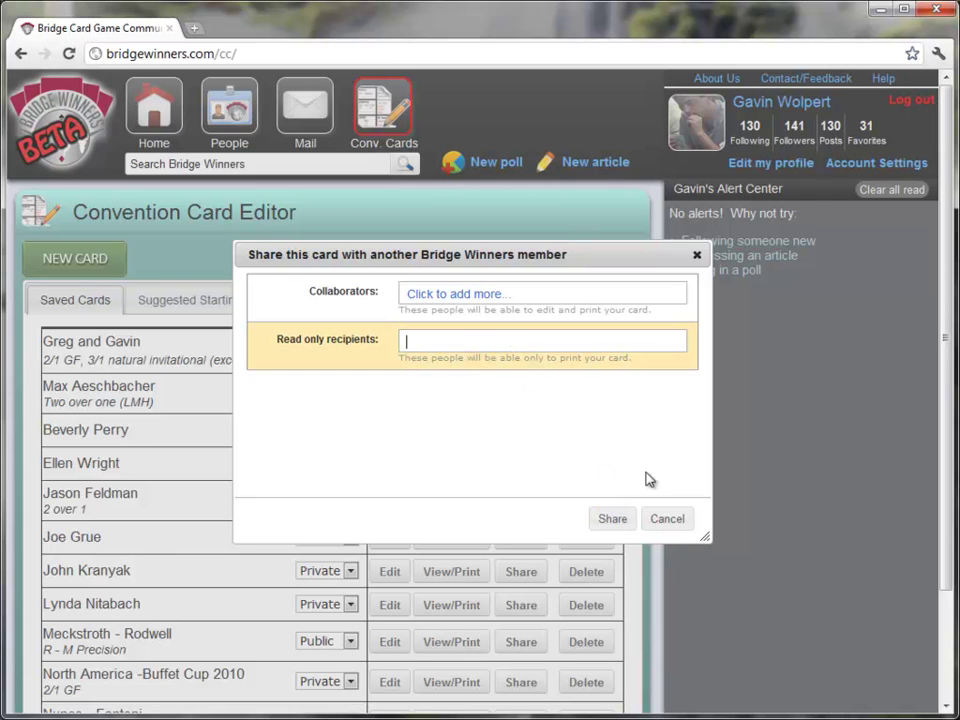
type("steve ")
type("weinstein")
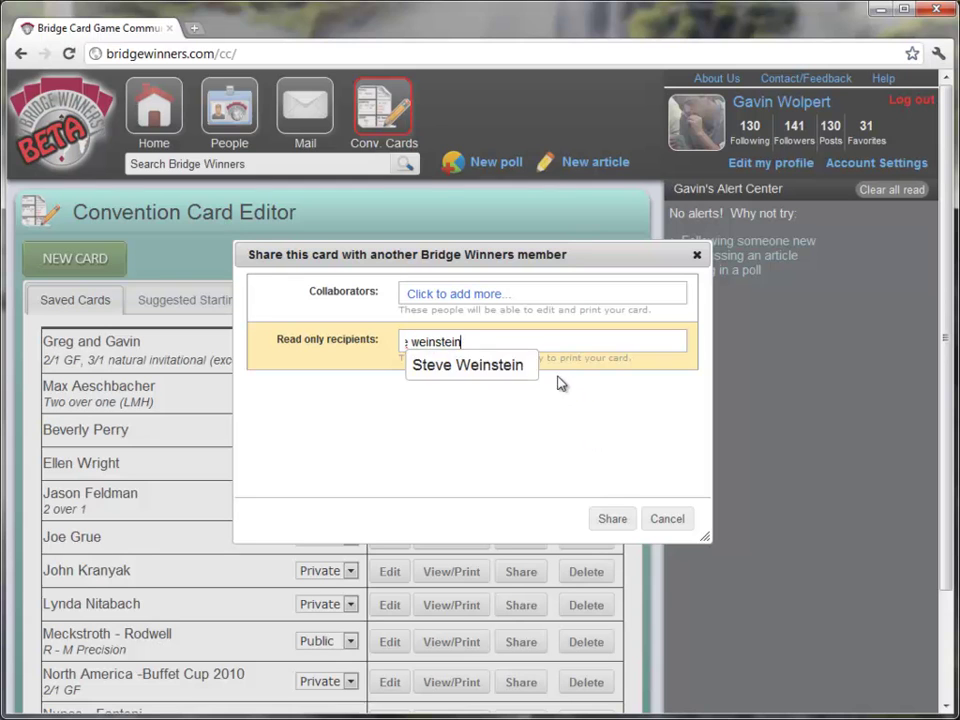
left_click(444, 367)
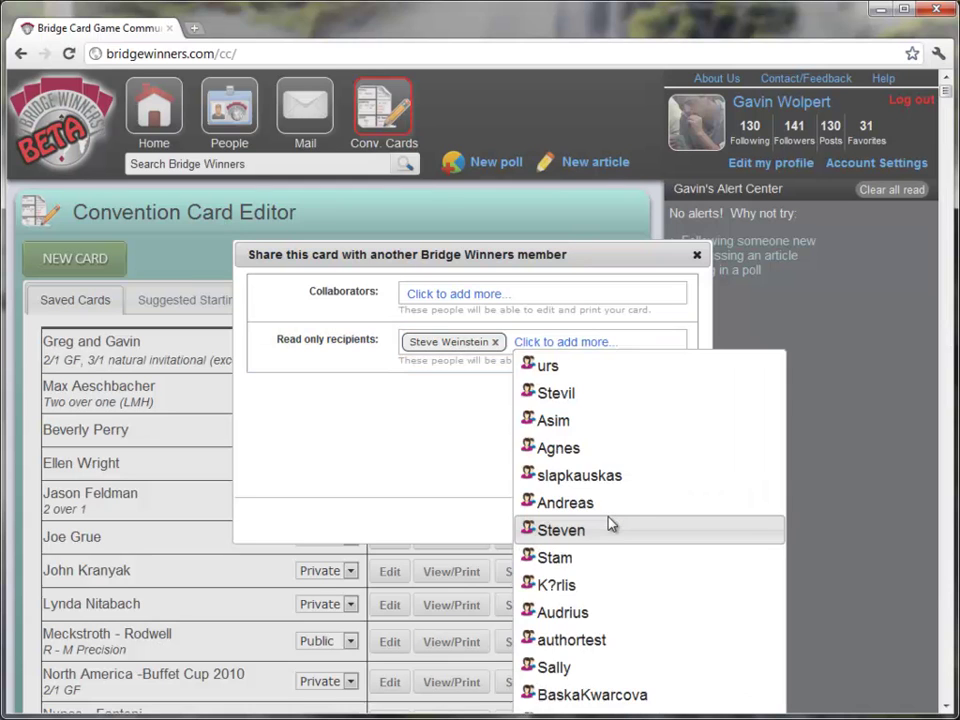
left_click(610, 524)
key("BackSpace")
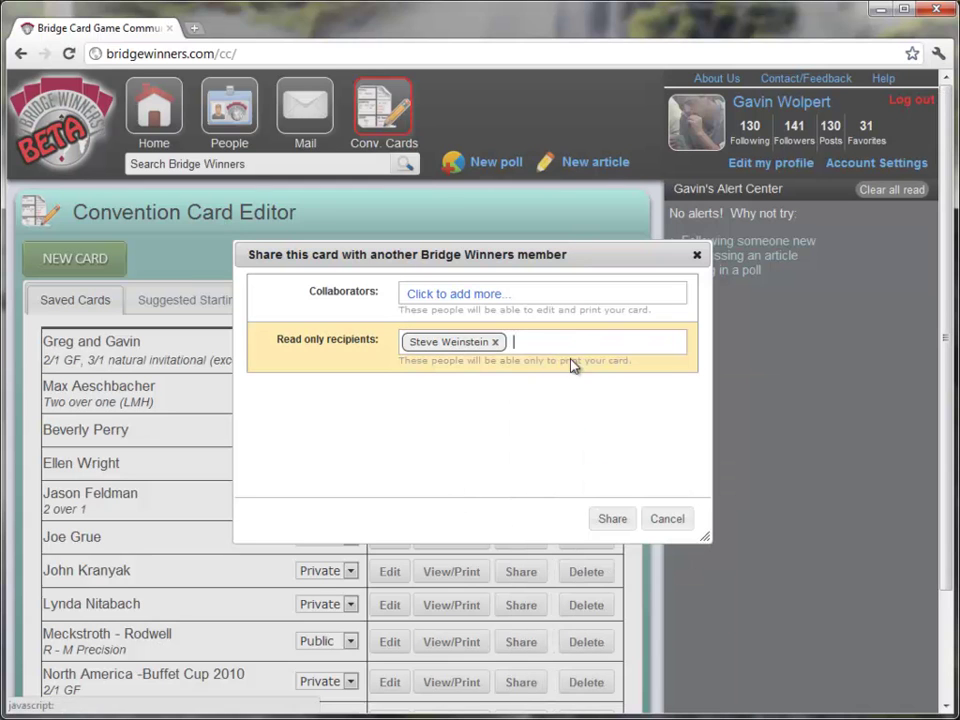
left_click(611, 519)
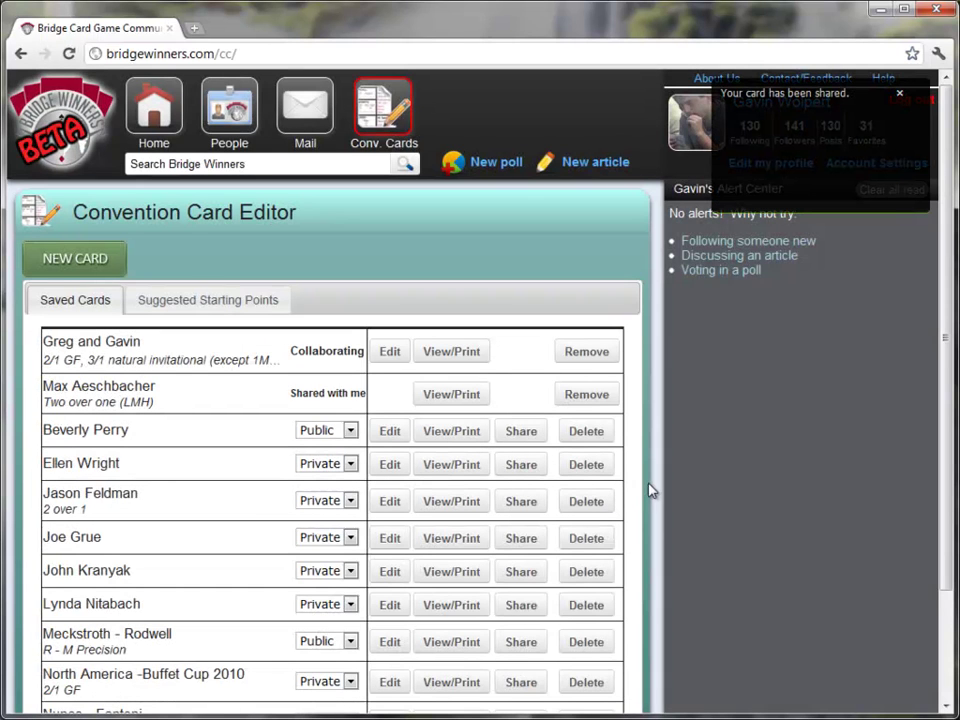
- Dismiss the shared notice and look over the printable PDF, highlighting the 2♣ entry
left_click(898, 97)
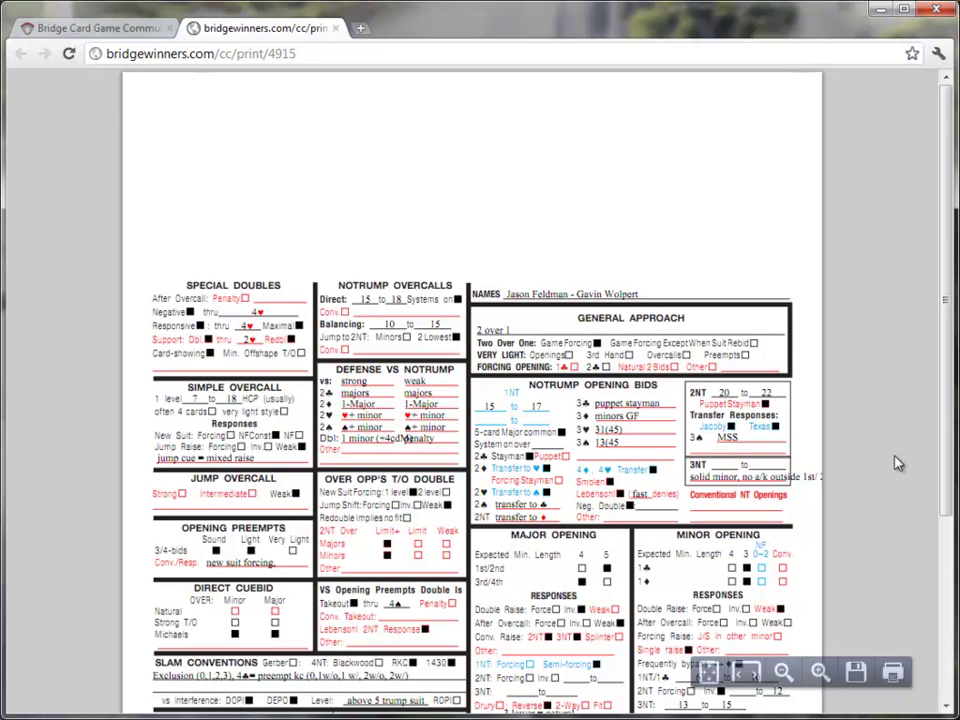
scroll(876, 459, "down", 5)
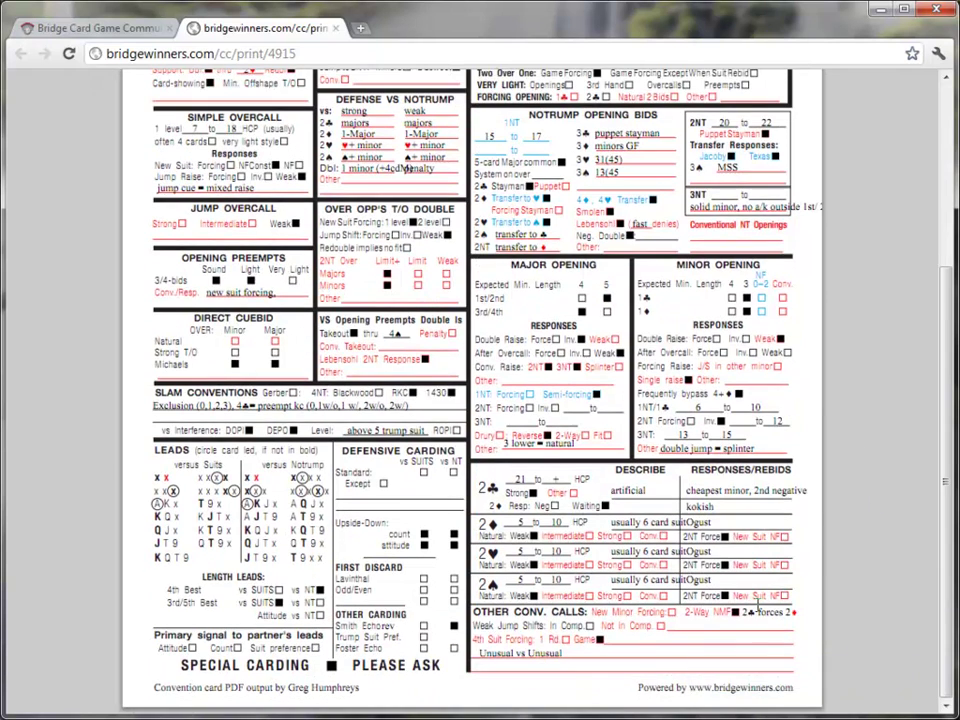
left_click_drag(756, 612, 718, 618)
scroll(322, 128, "up", 5)
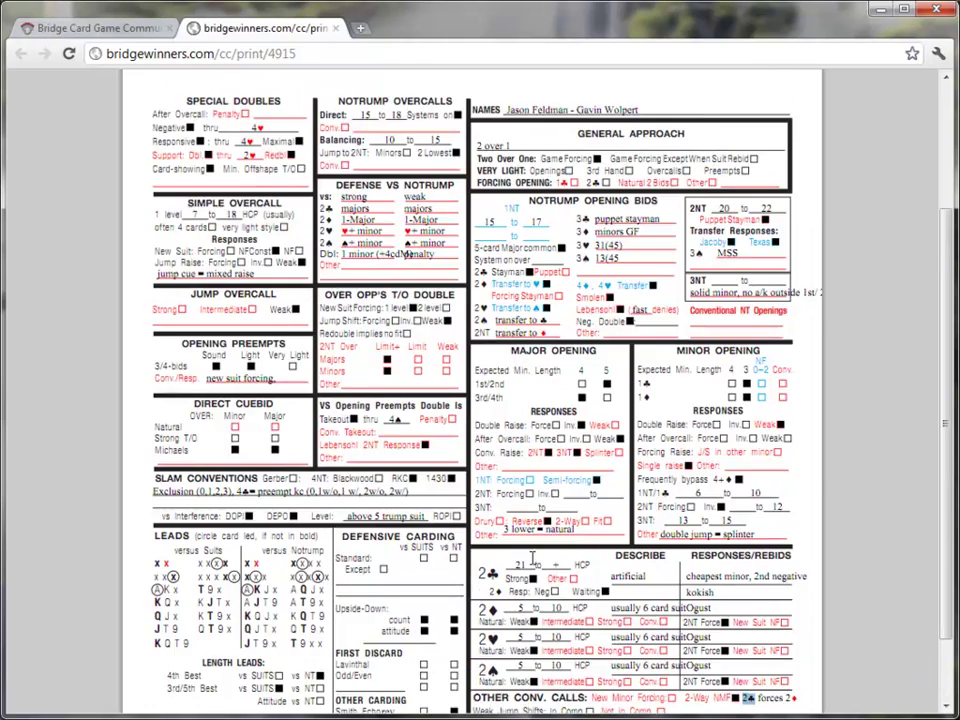
scroll(240, 406, "down", 2)
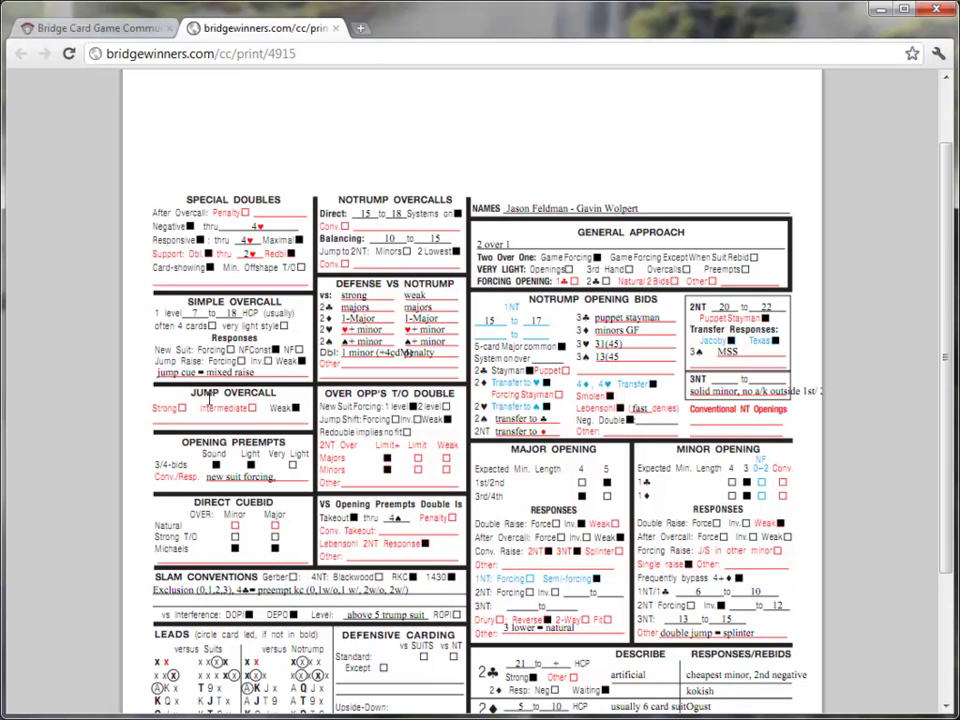
- Open and close the browser print options, then close the printable card tab
left_click(938, 53)
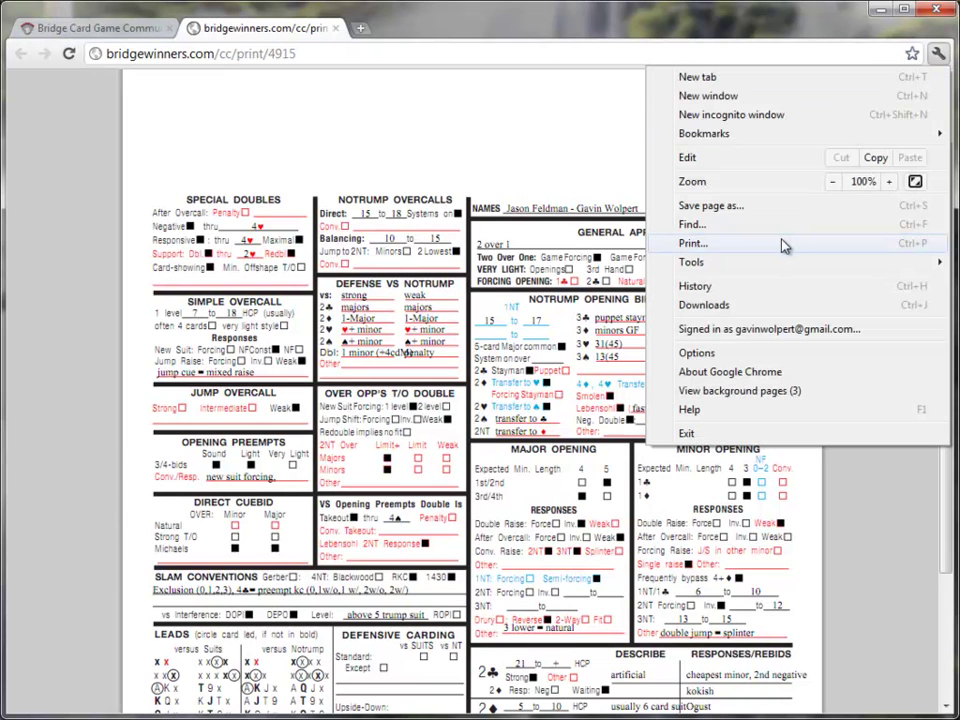
left_click(594, 167)
scroll(594, 167, "down", 4)
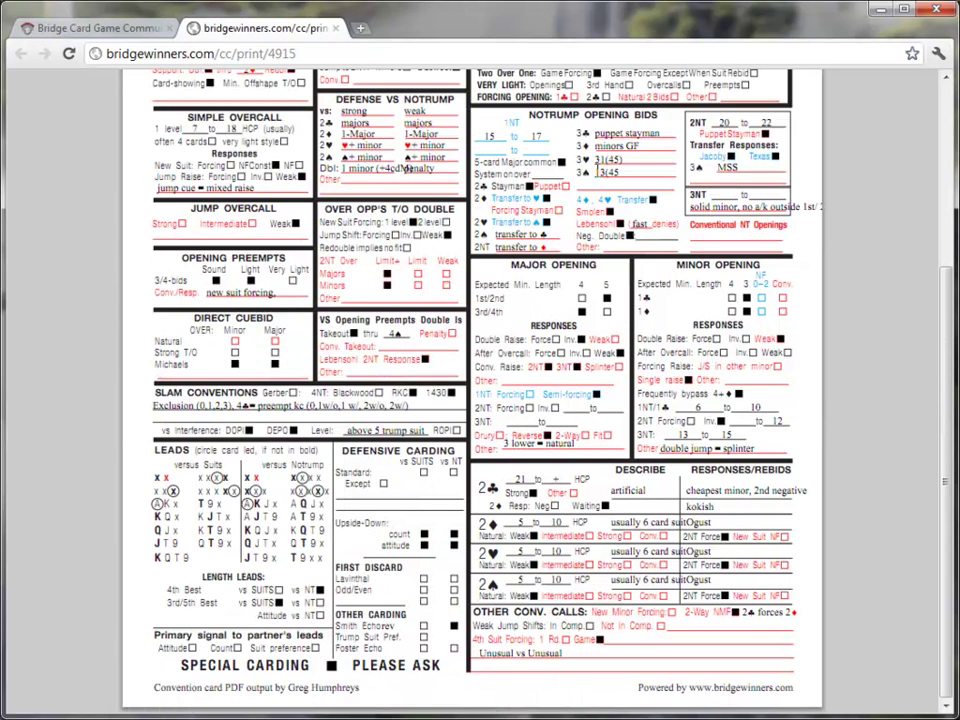
scroll(124, 256, "up", 6)
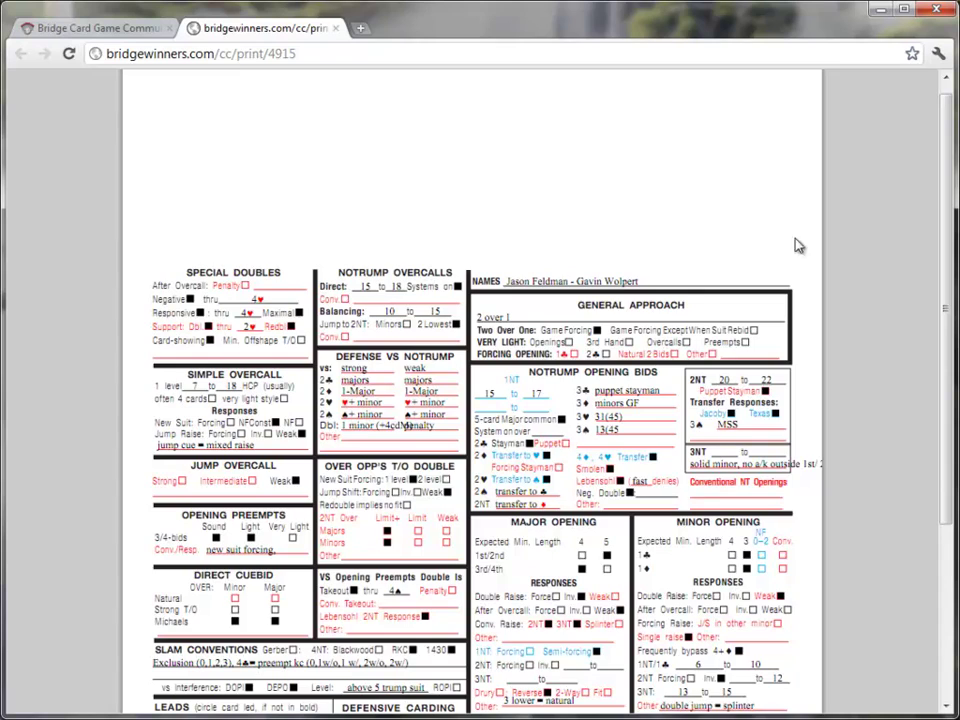
scroll(849, 302, "down", 7)
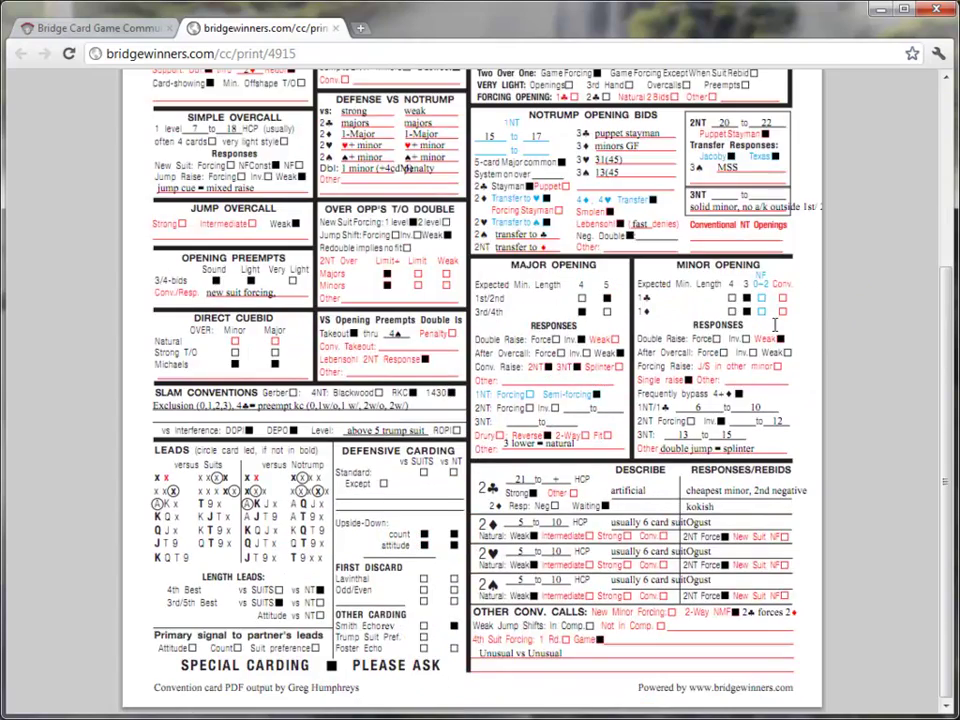
scroll(777, 331, "up", 5)
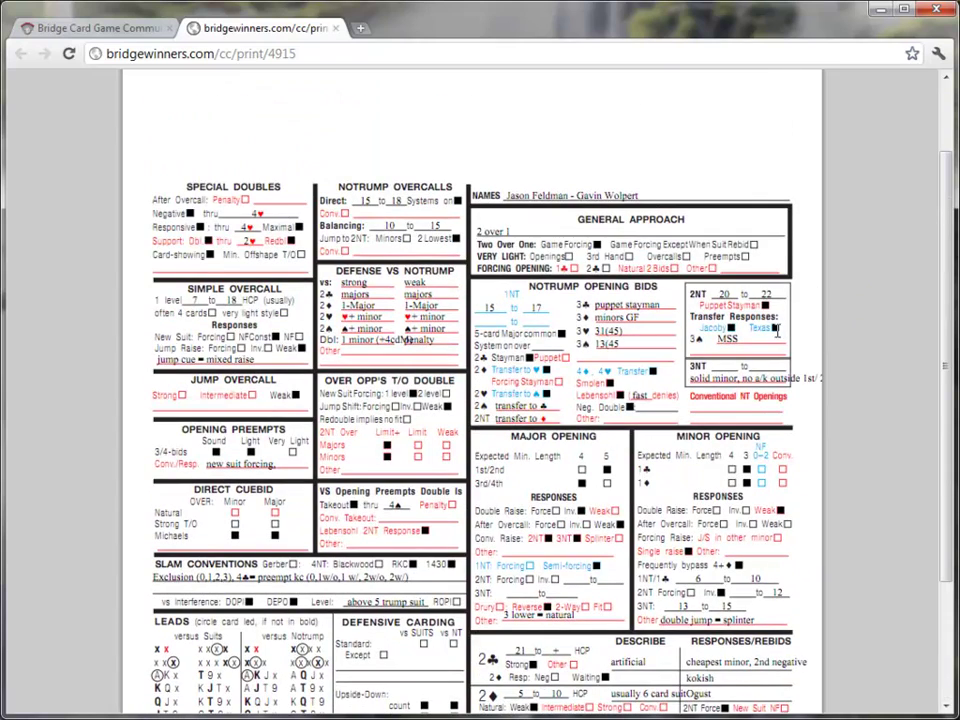
left_click(337, 29)
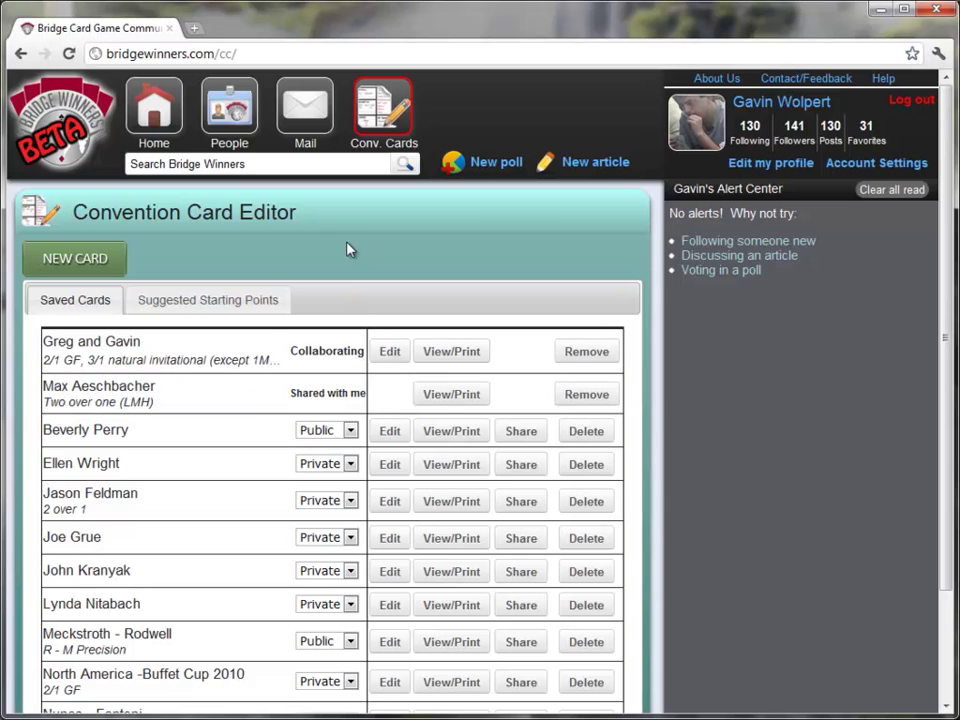
- Open the Following tab and scroll through the followed members and their counts
left_click(756, 139)
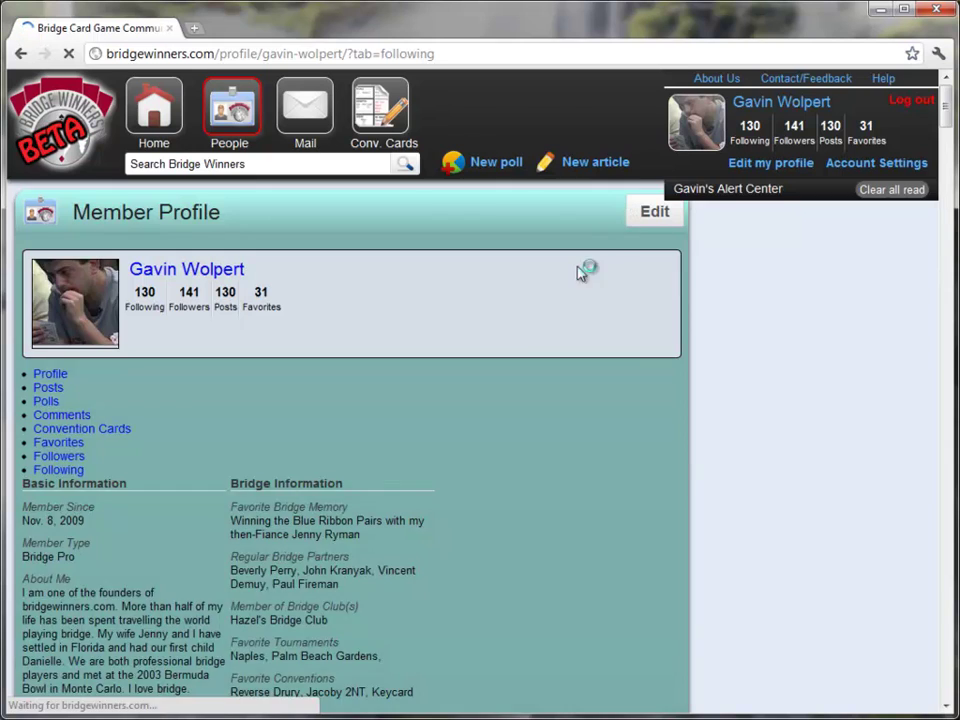
scroll(662, 437, "down", 4)
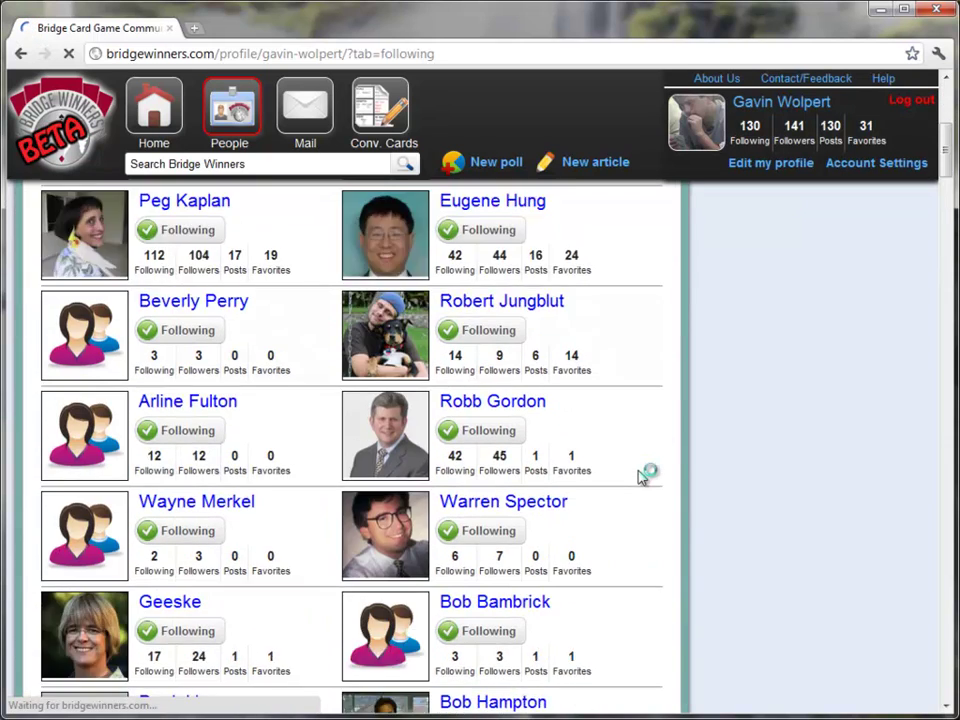
scroll(642, 476, "down", 3)
scroll(642, 476, "down", 9)
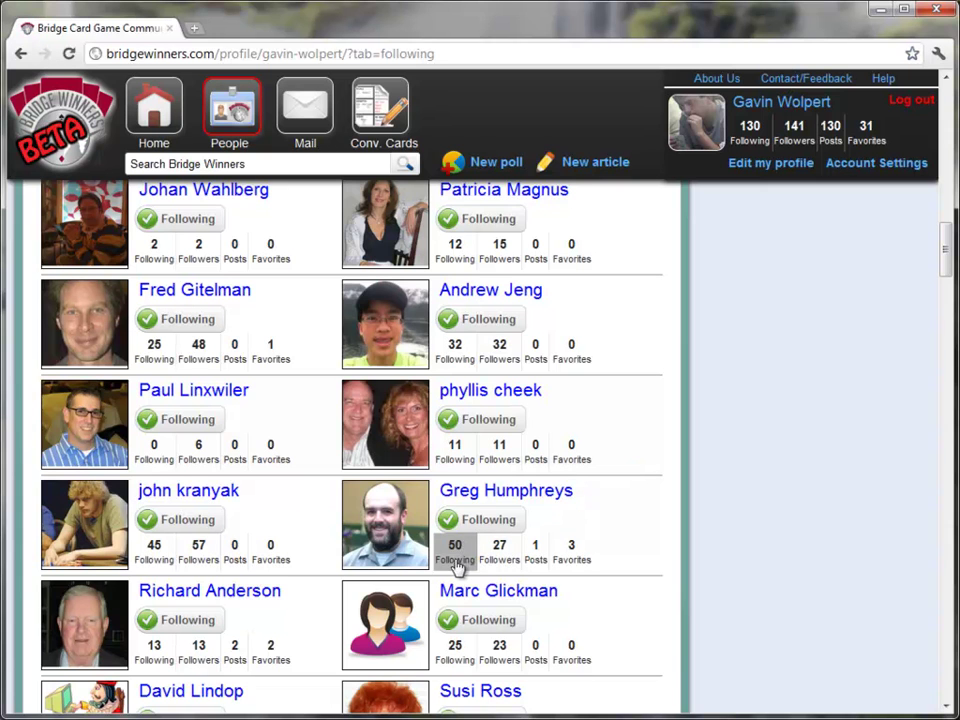
left_click(487, 497)
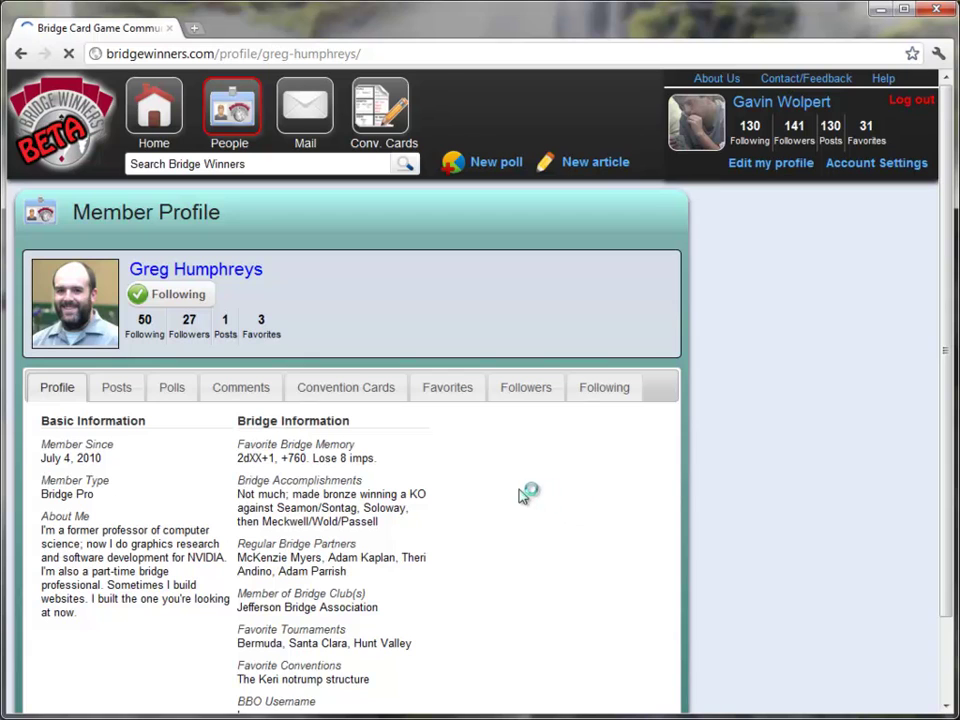
left_click(360, 394)
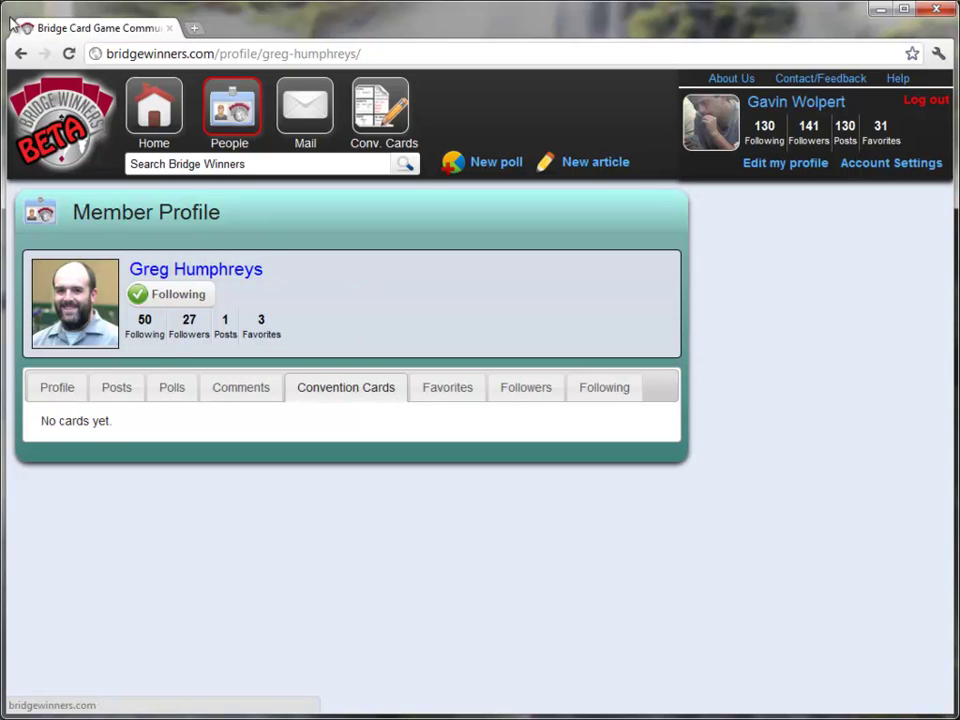
left_click(20, 55)
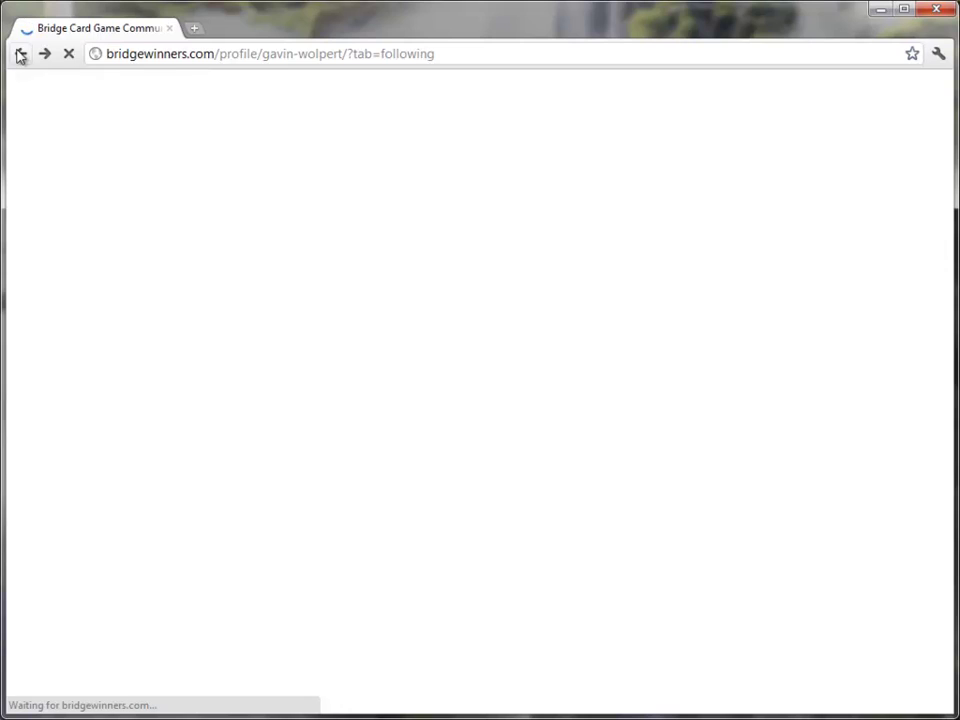
scroll(306, 489, "up", 8)
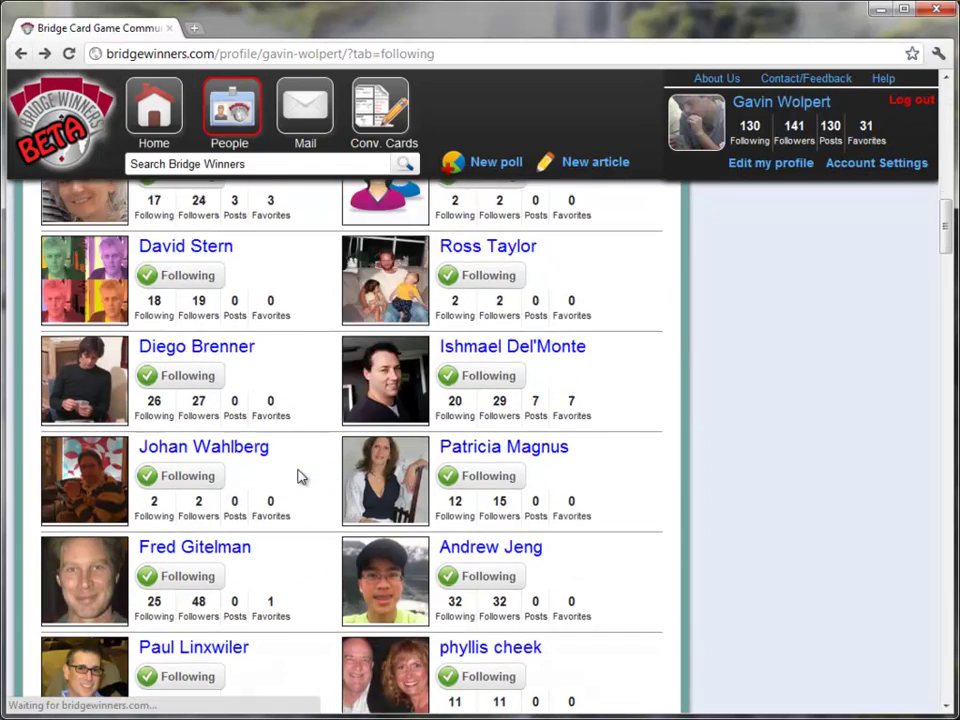
scroll(300, 477, "up", 2)
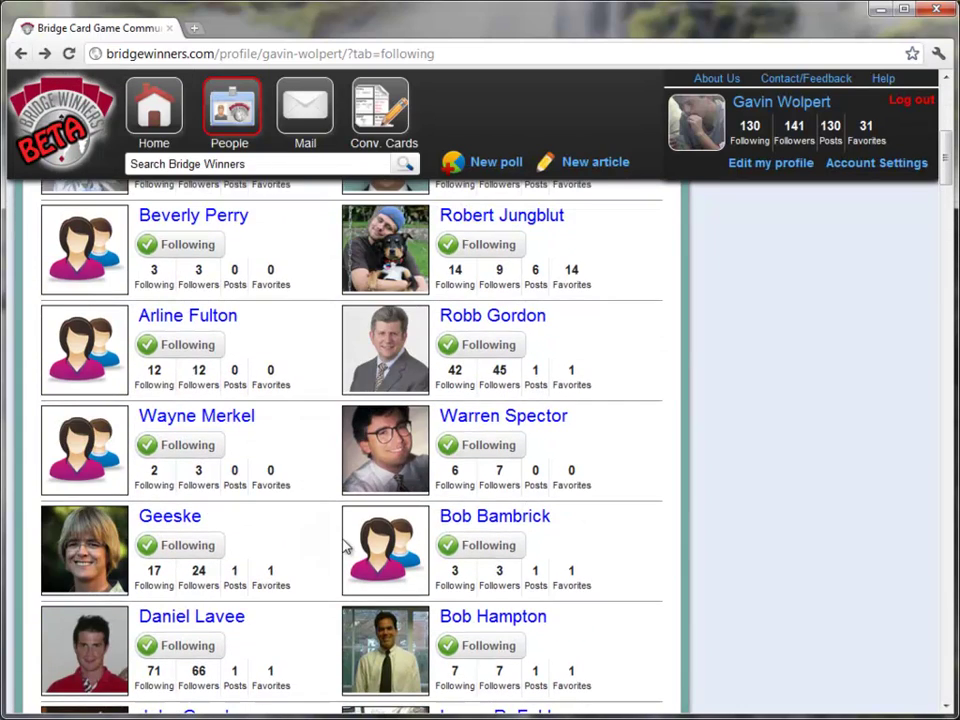
scroll(330, 540, "up", 6)
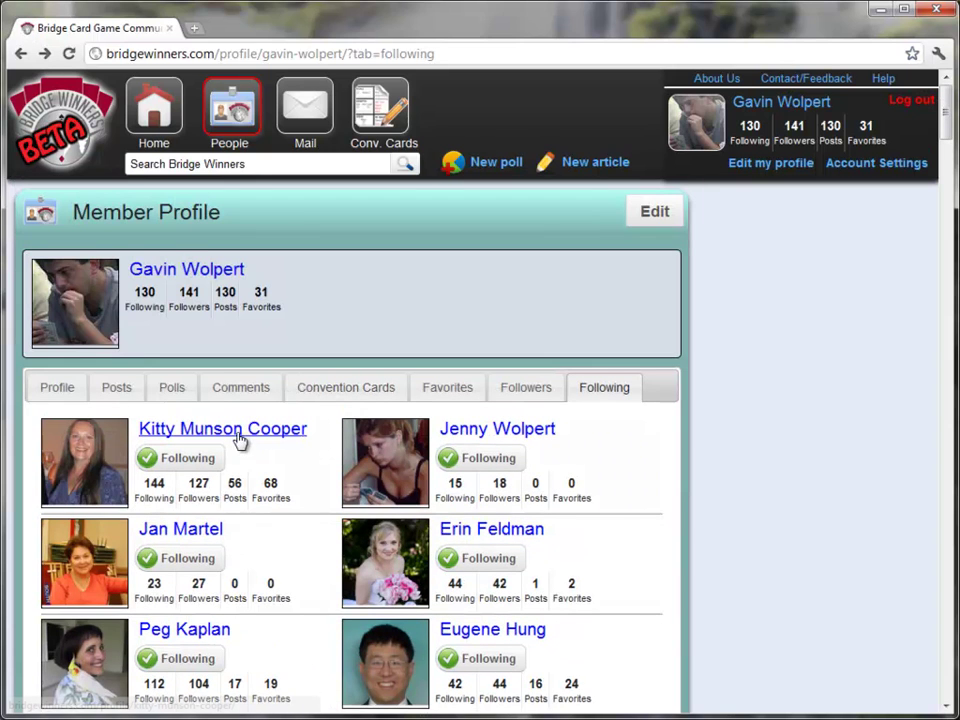
- Copy a followed member's midchart '2/1 Game Forcing, agressive openings' card to your cards
left_click(251, 440)
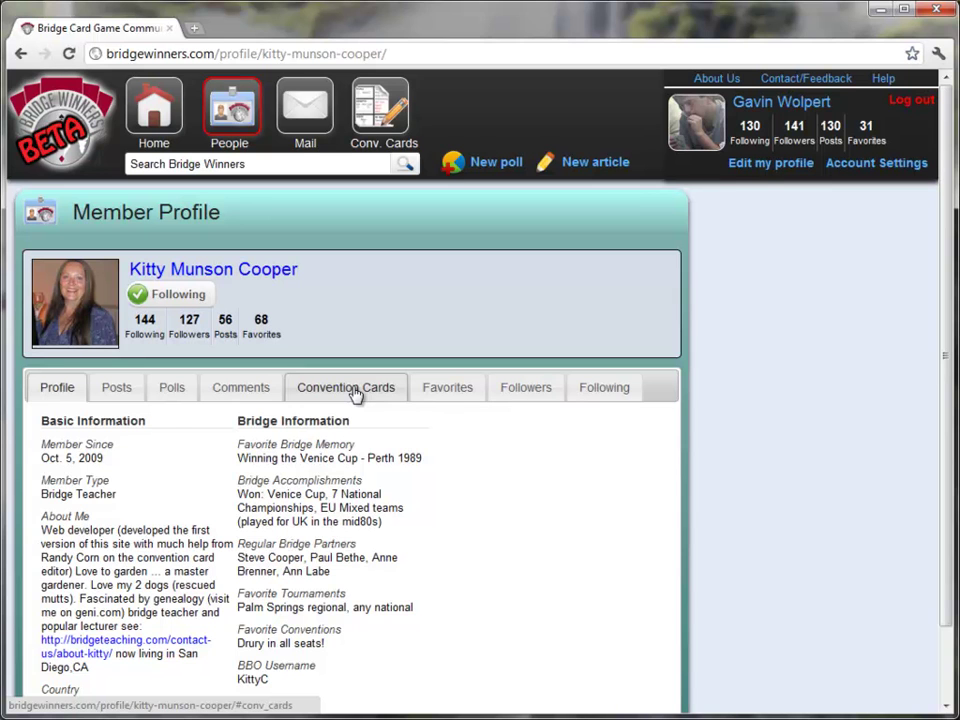
left_click(355, 392)
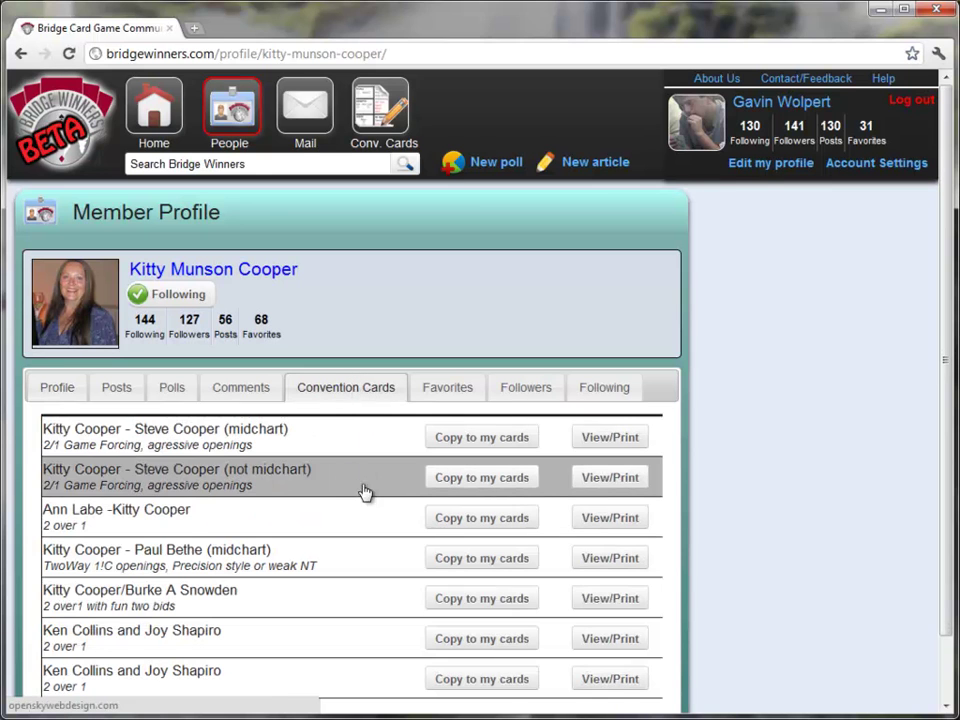
scroll(330, 512, "down", 1)
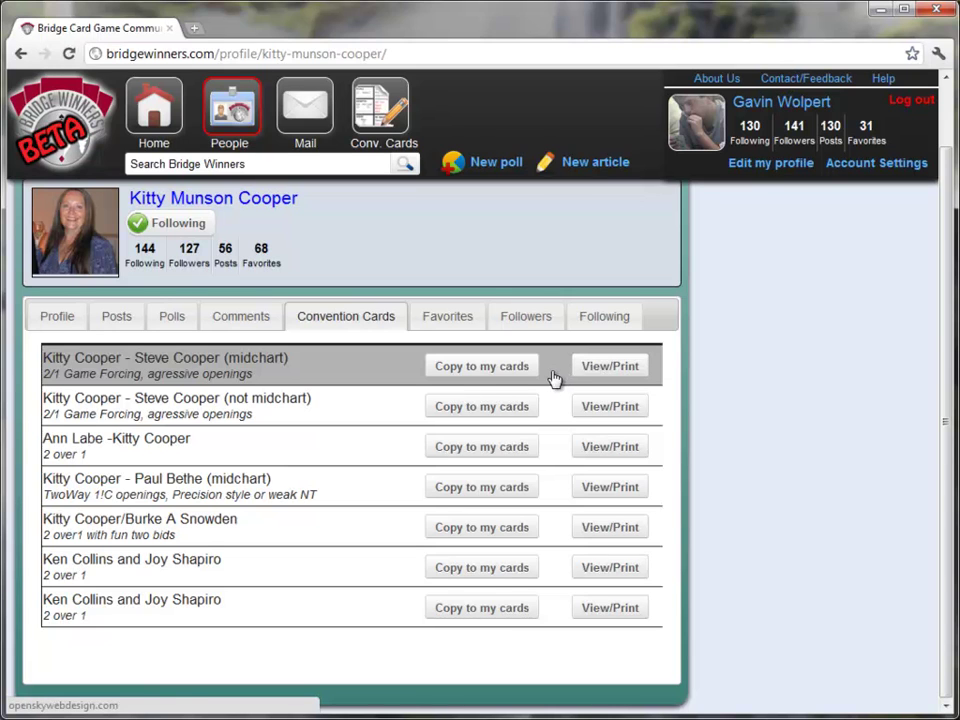
left_click(485, 372)
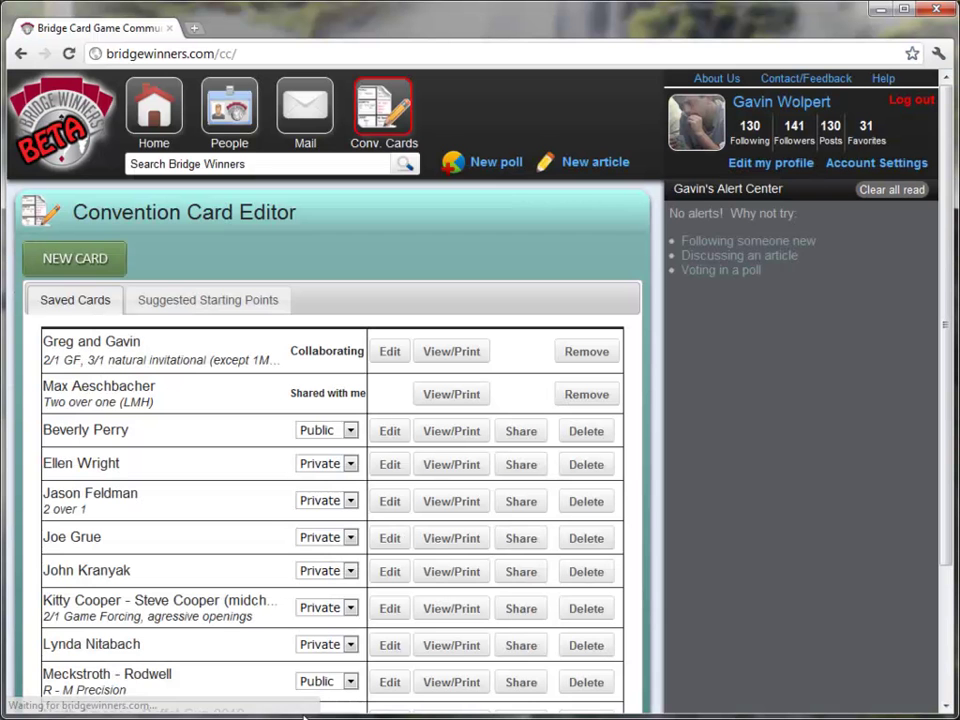
scroll(262, 398, "down", 3)
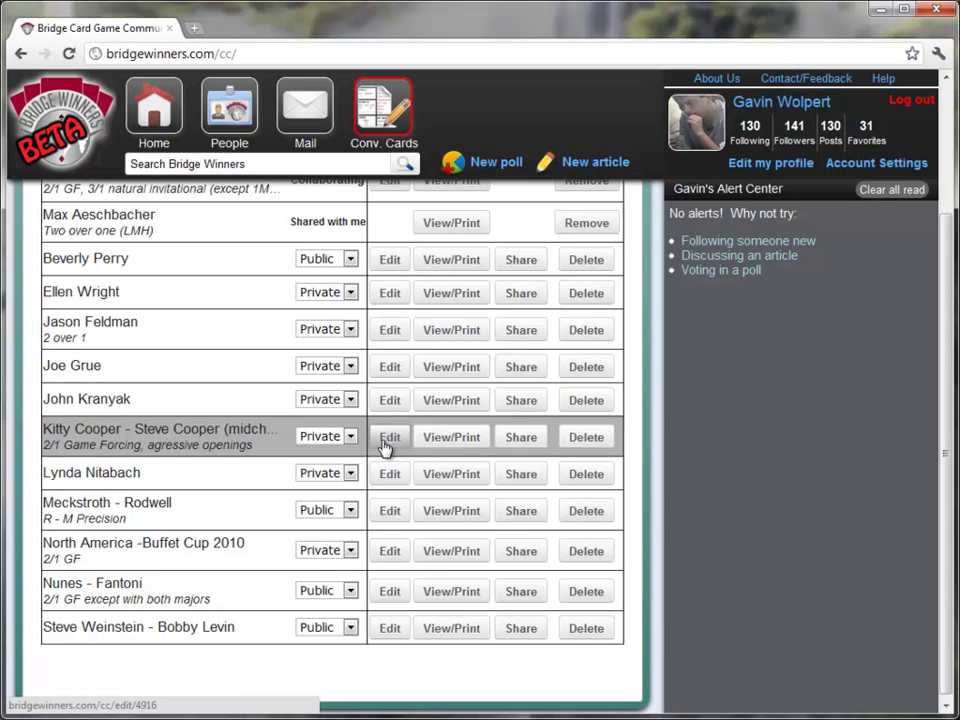
scroll(386, 443, "up", 3)
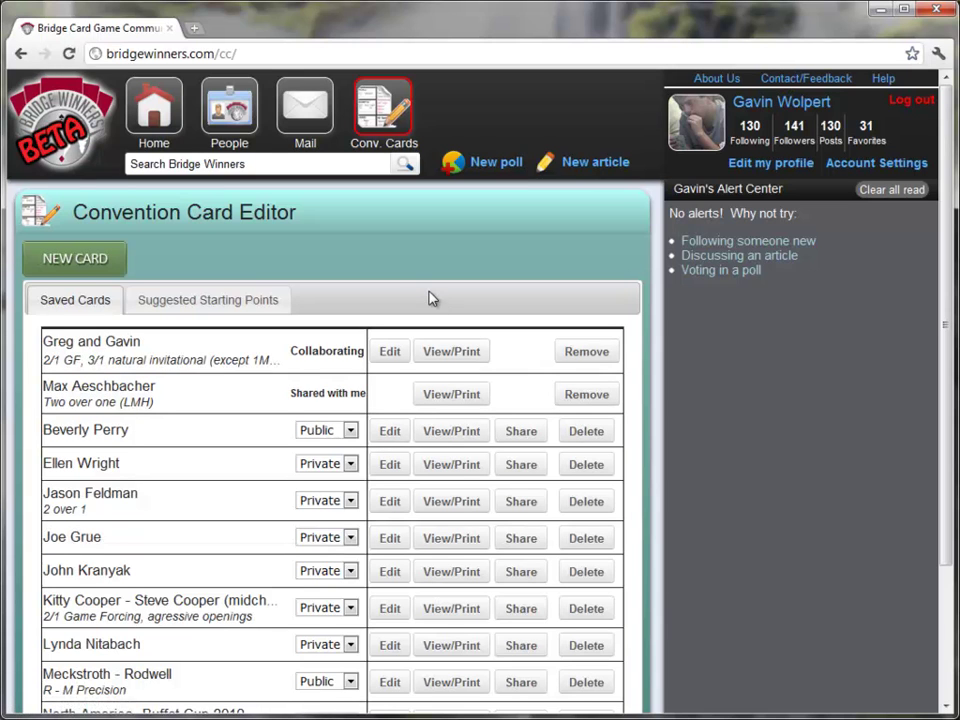